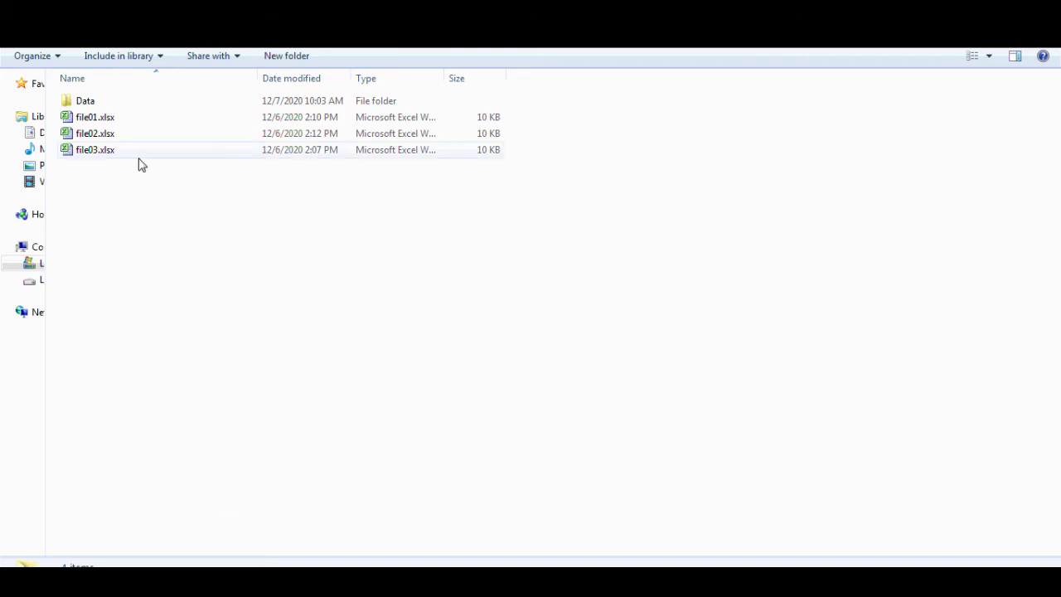
Step: Open file01.xlsx from the Explorer folder in Excel
{"action": "left_click", "coordinate": [108, 121]}
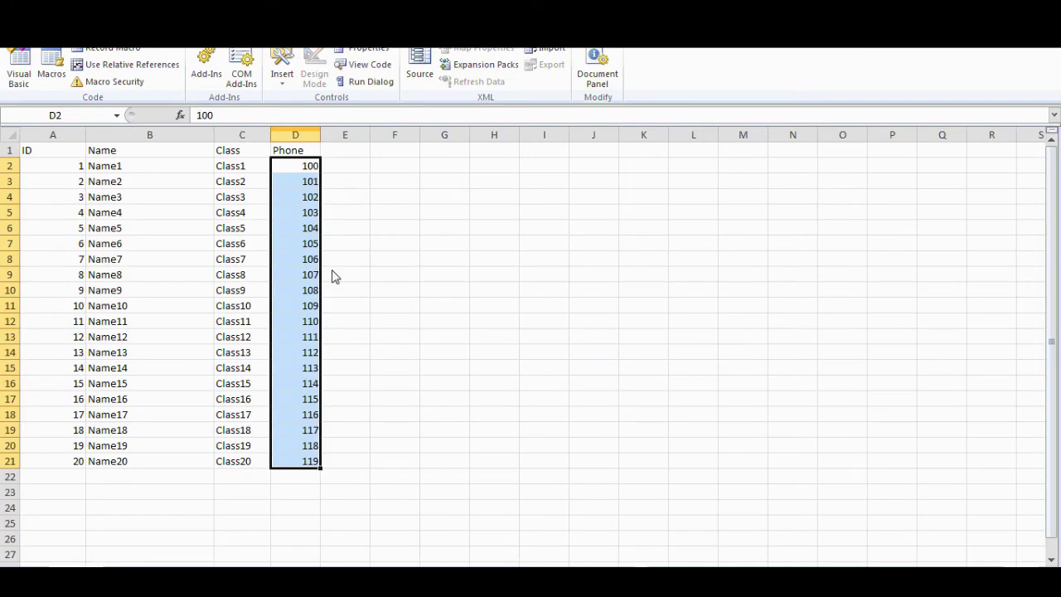
Step: Review file01's ID, Name, Class and Phone headers and its IDs in A2:A21, then return to the folder
{"action": "left_click", "coordinate": [56, 153]}
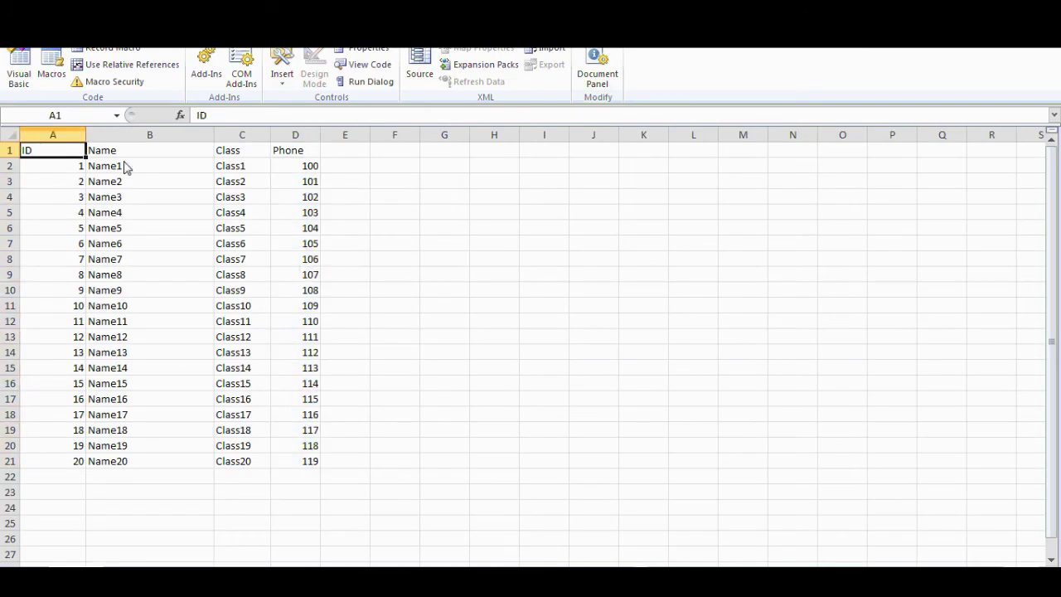
{"action": "left_click", "coordinate": [156, 156]}
{"action": "left_click", "coordinate": [238, 153]}
{"action": "left_click", "coordinate": [297, 154]}
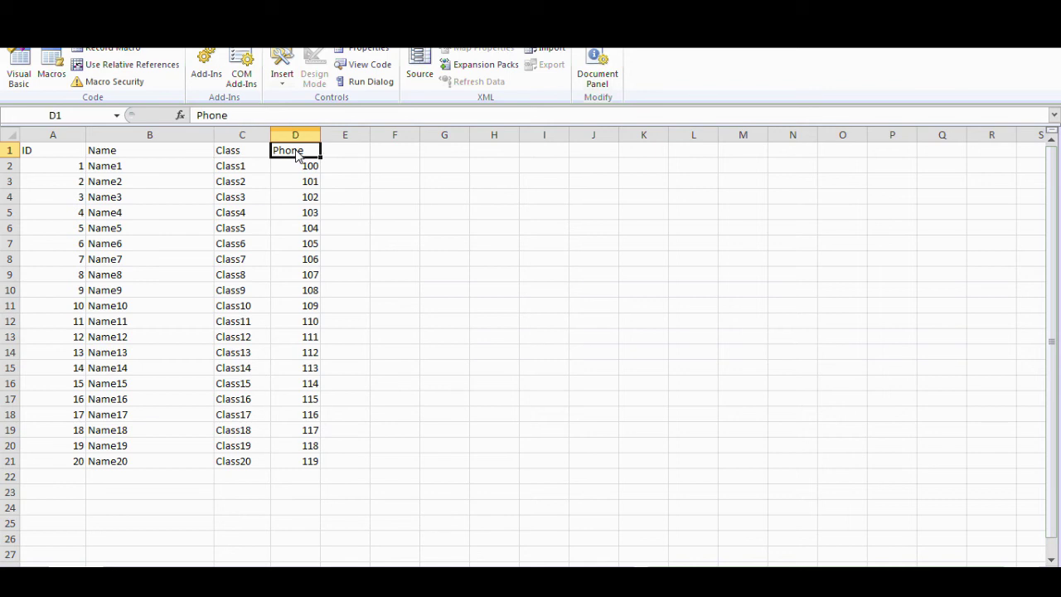
{"action": "left_click_drag", "start_coordinate": [74, 170], "coordinate": [41, 460]}
{"action": "left_click", "coordinate": [253, 322]}
{"action": "key", "text": "alt+Tab"}
{"action": "key", "text": "alt+Tab"}
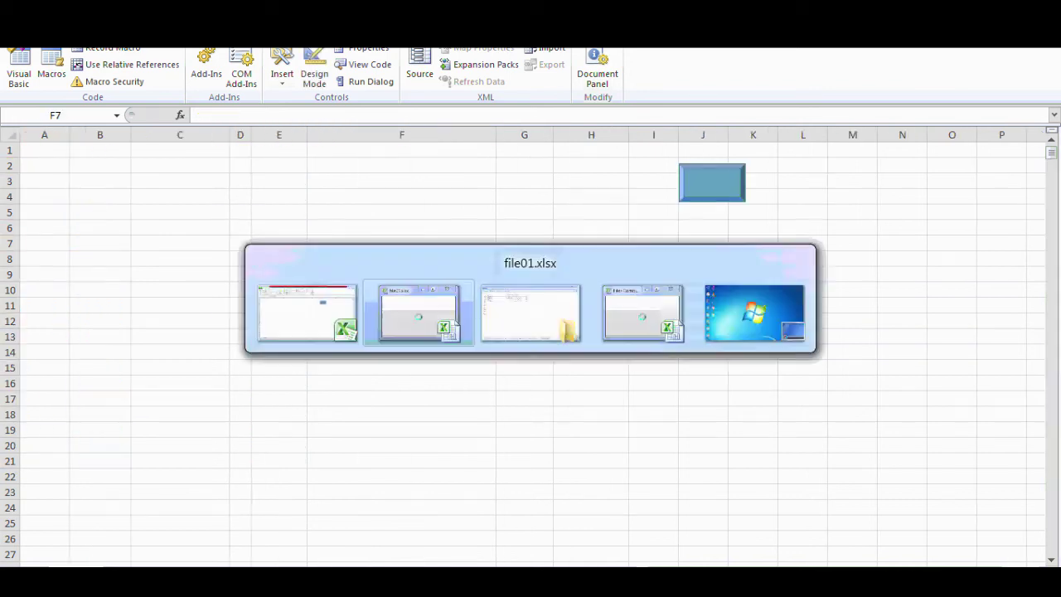
{"action": "key", "text": "alt+Tab"}
Step: Open file02.xlsx and inspect its last ID and the yellow rows for IDs 25–26
{"action": "left_click", "coordinate": [125, 139]}
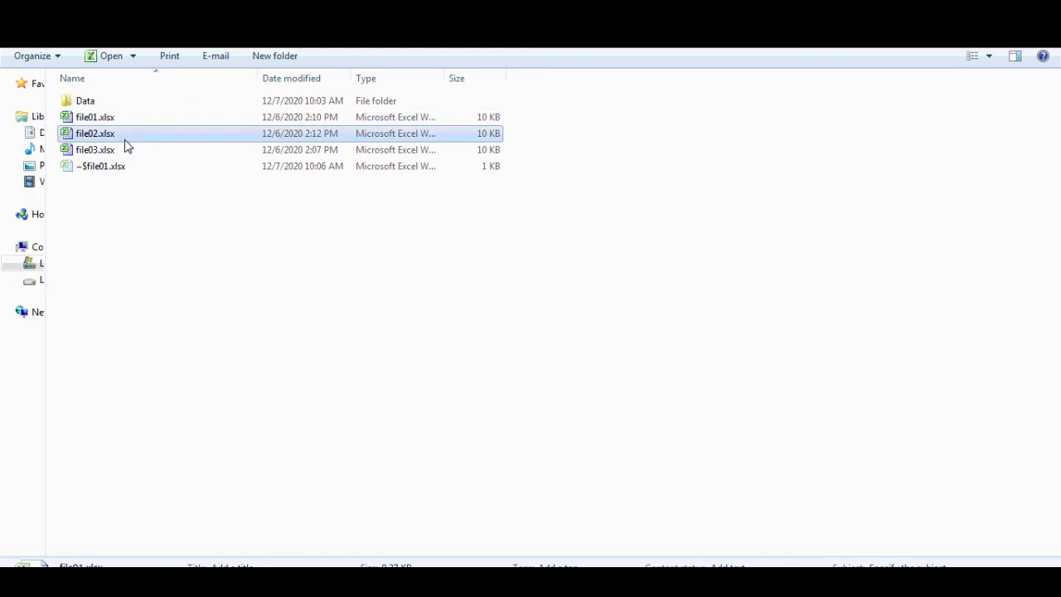
{"action": "double_click", "coordinate": [125, 141]}
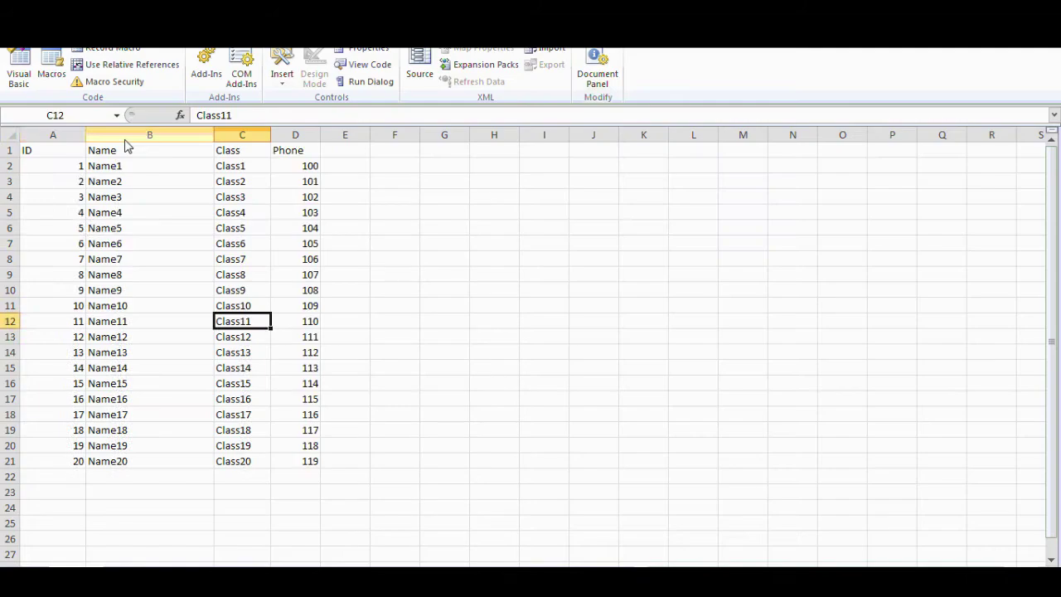
{"action": "left_click", "coordinate": [81, 461]}
{"action": "left_click_drag", "start_coordinate": [74, 230], "coordinate": [236, 243]}
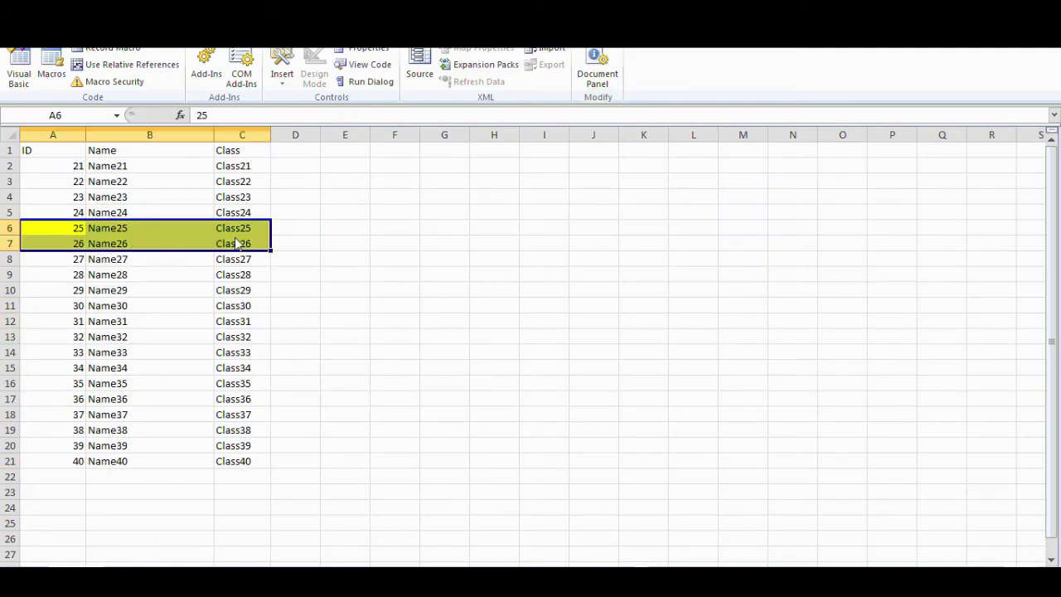
{"action": "key", "text": "alt+Tab"}
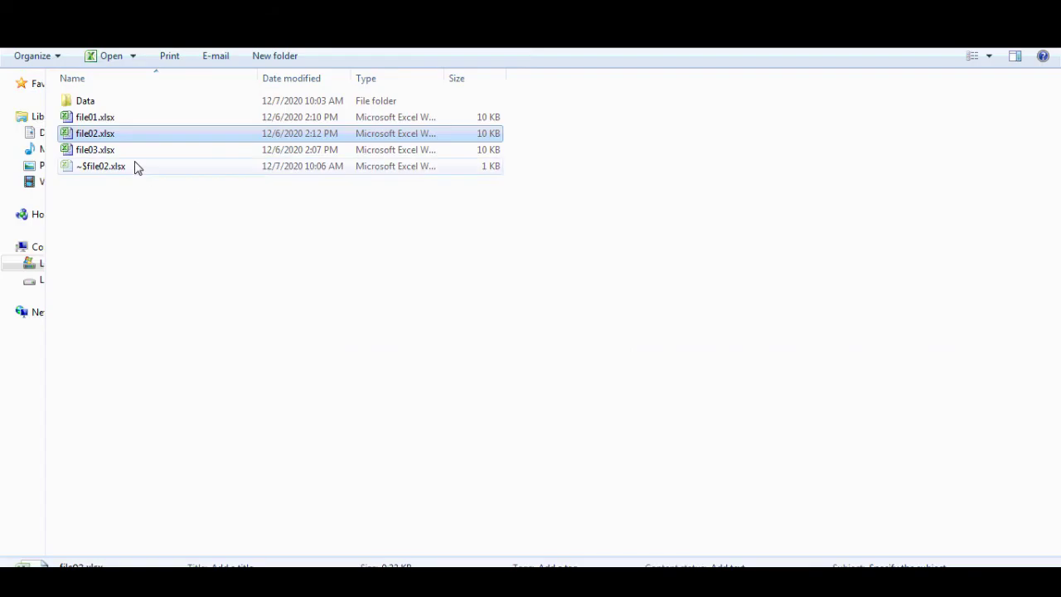
Step: Open file03.xlsx and go to its last row, ID 60
{"action": "double_click", "coordinate": [125, 157]}
{"action": "left_click", "coordinate": [76, 170]}
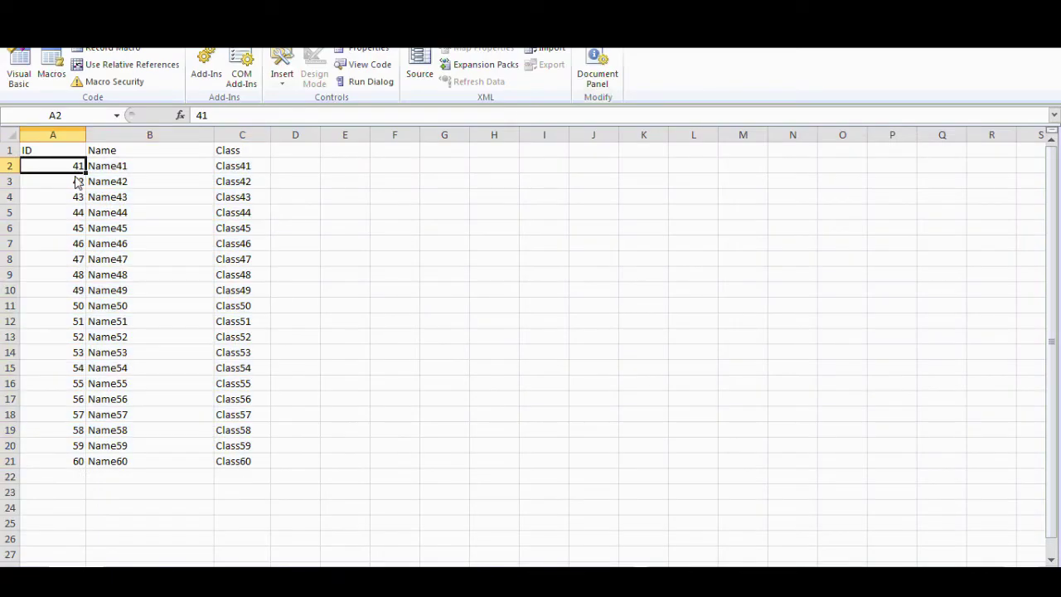
{"action": "left_click", "coordinate": [80, 463]}
Step: Give the rows for IDs 59 and 60 red text on a green fill
{"action": "left_click_drag", "start_coordinate": [63, 447], "coordinate": [226, 461]}
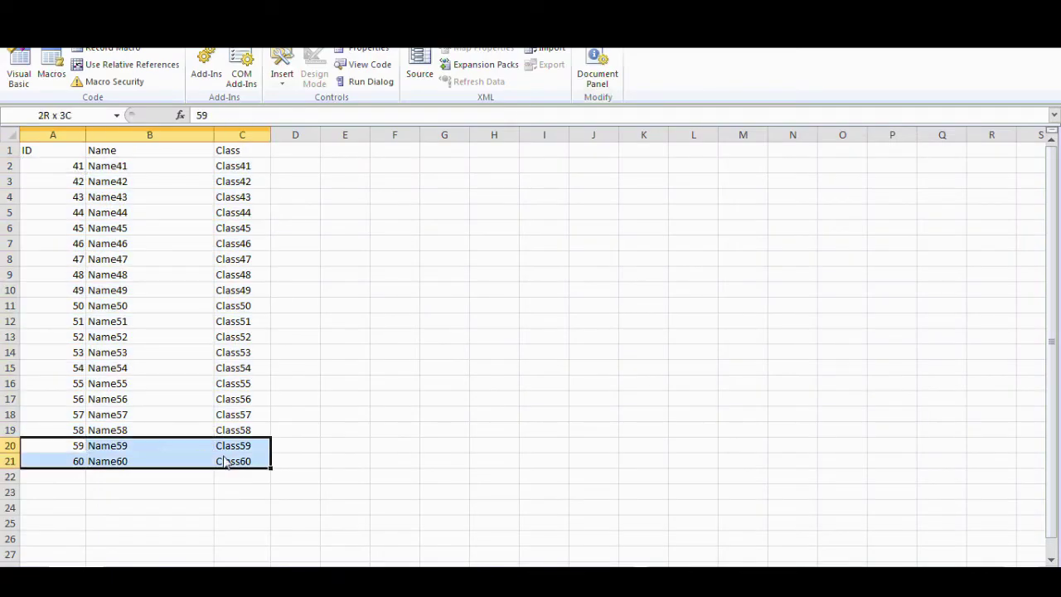
{"action": "right_click", "coordinate": [131, 462]}
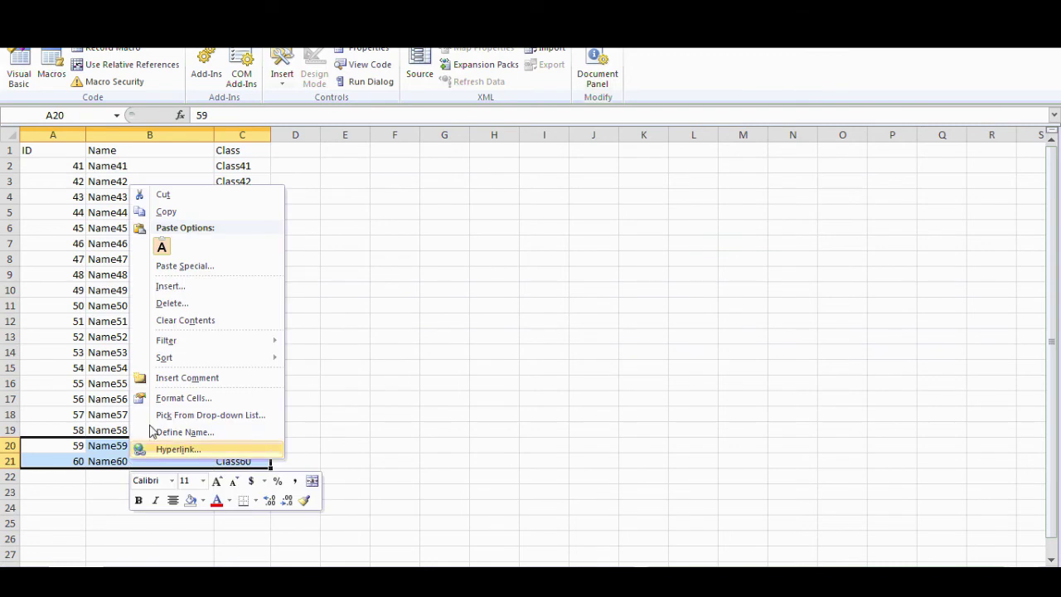
{"action": "left_click", "coordinate": [216, 501]}
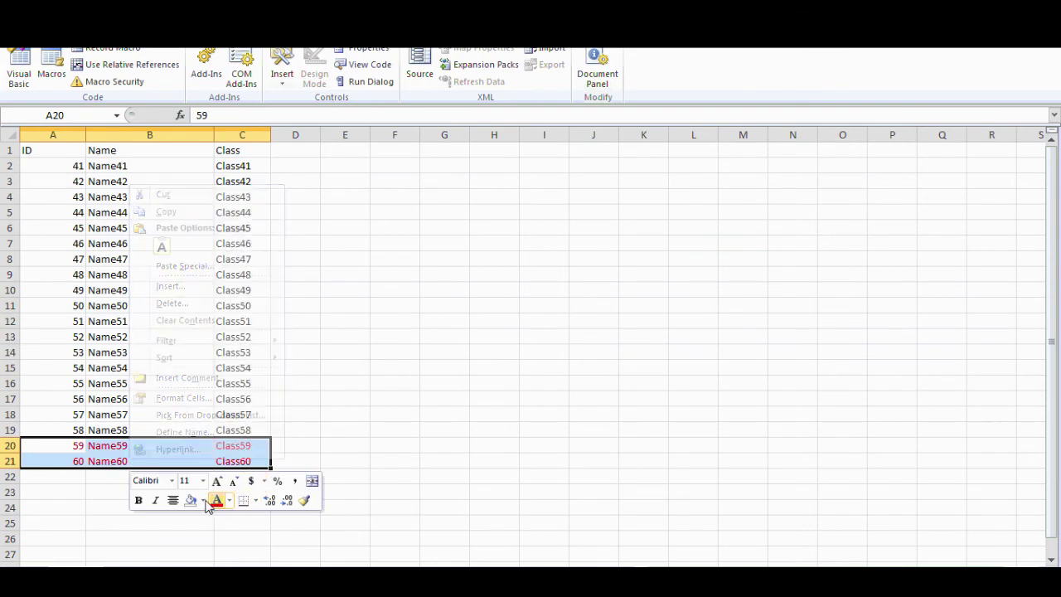
{"action": "left_click", "coordinate": [203, 502]}
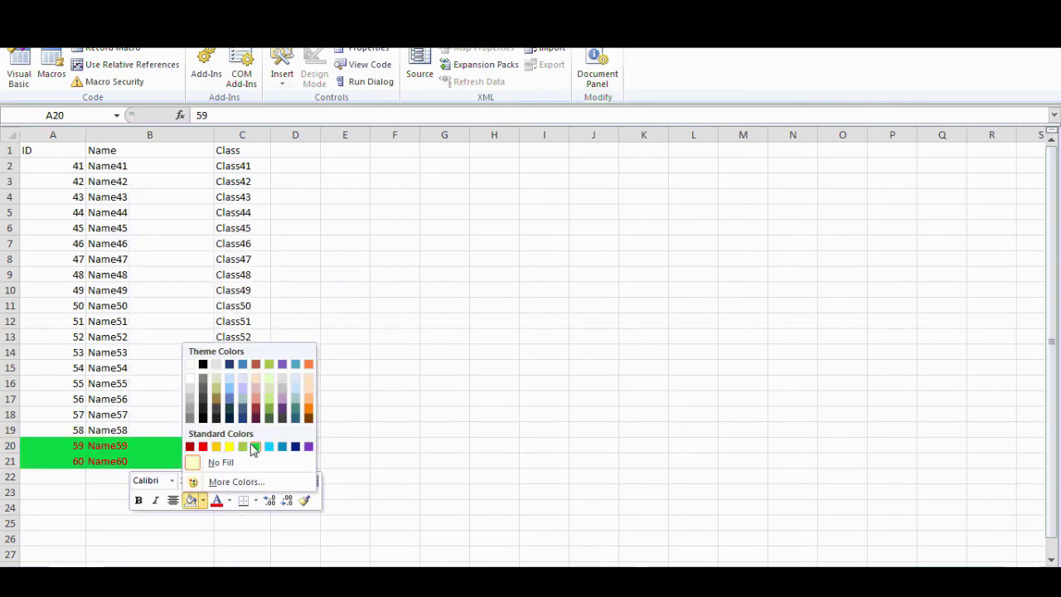
{"action": "left_click", "coordinate": [257, 449]}
{"action": "left_click", "coordinate": [395, 401]}
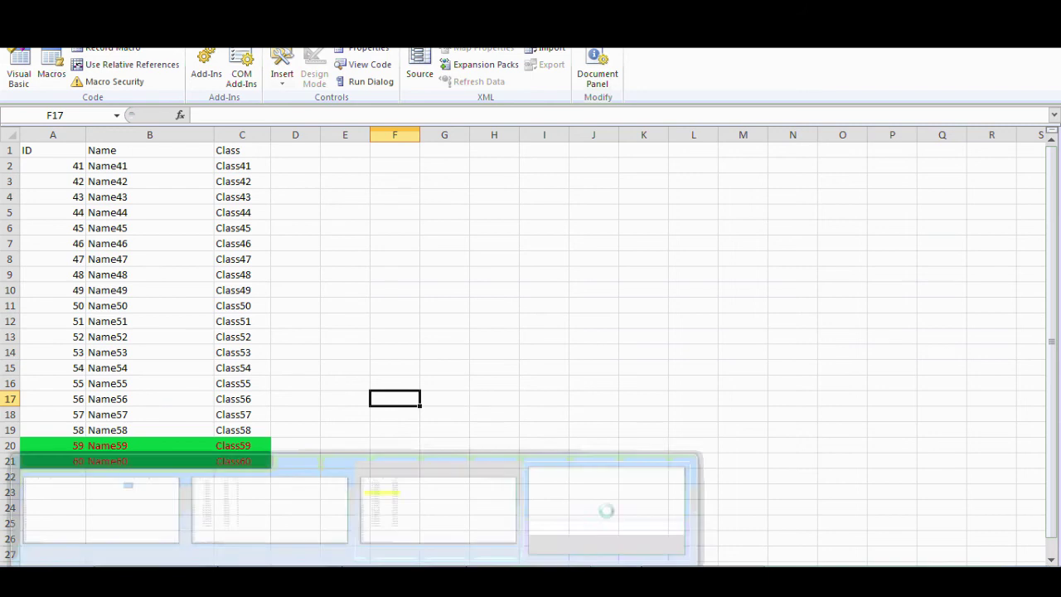
Step: Copy file02's A2:C21 and paste it into file01 starting at A22
{"action": "left_click", "coordinate": [607, 512]}
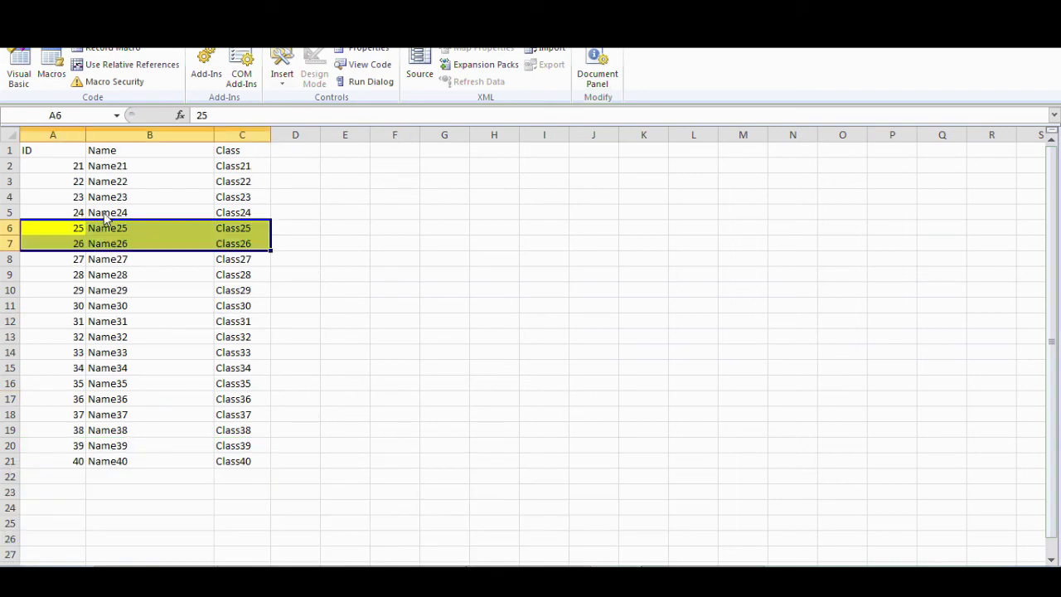
{"action": "left_click_drag", "start_coordinate": [73, 165], "coordinate": [241, 461]}
{"action": "key", "text": "ctrl+c"}
{"action": "key", "text": "alt+Tab"}
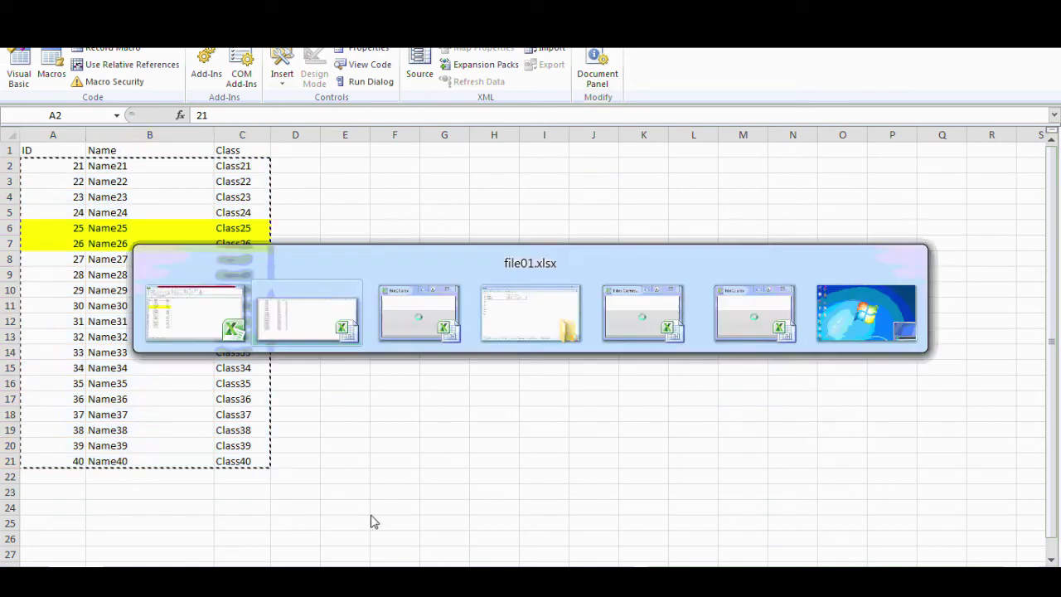
{"action": "left_click", "coordinate": [76, 481]}
{"action": "right_click", "coordinate": [76, 484]}
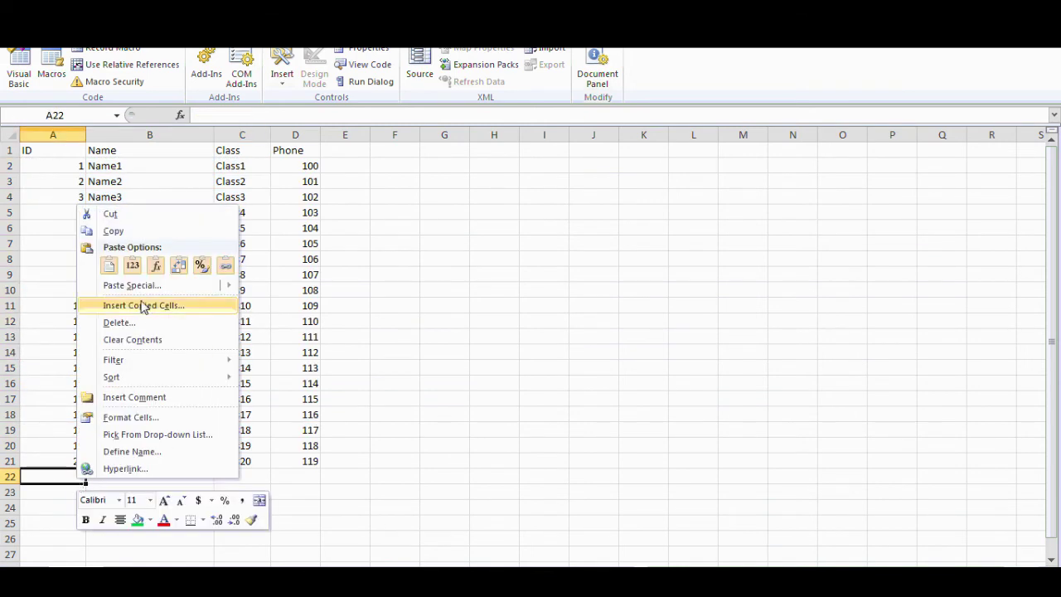
{"action": "left_click", "coordinate": [107, 265]}
{"action": "scroll", "coordinate": [262, 344], "scroll_direction": "down", "scroll_amount": 5}
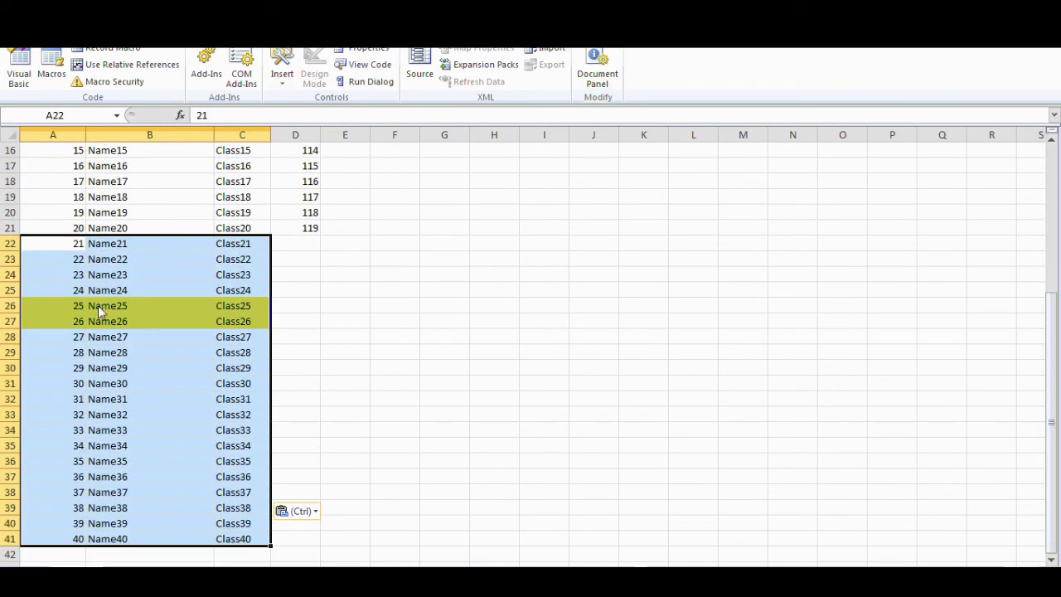
{"action": "left_click_drag", "start_coordinate": [48, 324], "coordinate": [199, 324]}
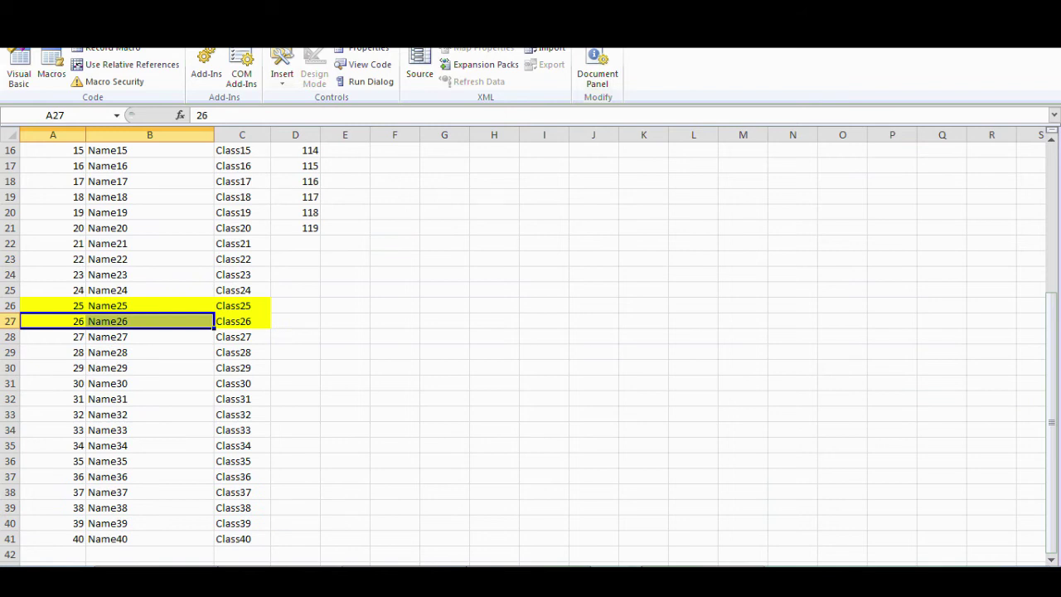
Step: Copy file03's A2:C21 and paste it into file01 starting at A42
{"action": "key", "text": "alt+Tab"}
{"action": "left_click", "coordinate": [81, 170]}
{"action": "left_click_drag", "start_coordinate": [84, 170], "coordinate": [237, 469]}
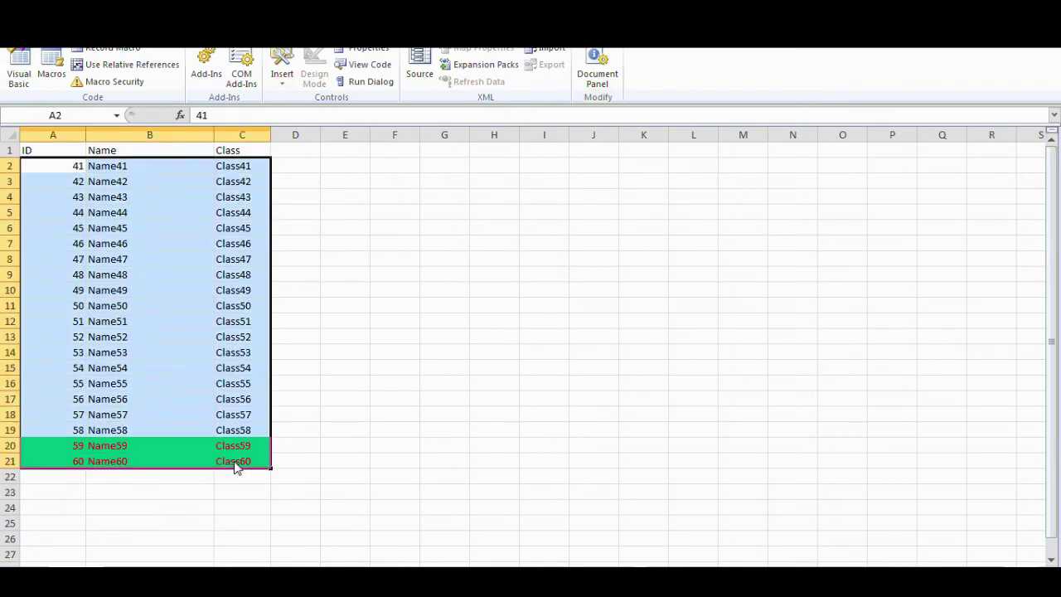
{"action": "right_click", "coordinate": [211, 327]}
{"action": "left_click", "coordinate": [249, 72]}
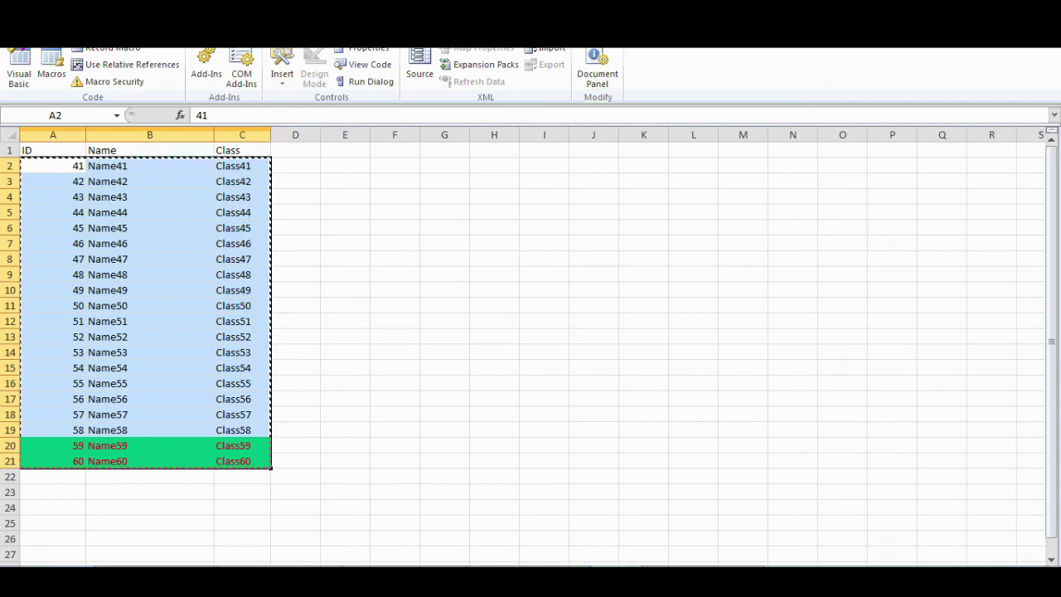
{"action": "key", "text": "alt+Tab"}
{"action": "scroll", "coordinate": [155, 413], "scroll_direction": "down", "scroll_amount": 3}
{"action": "left_click", "coordinate": [64, 422]}
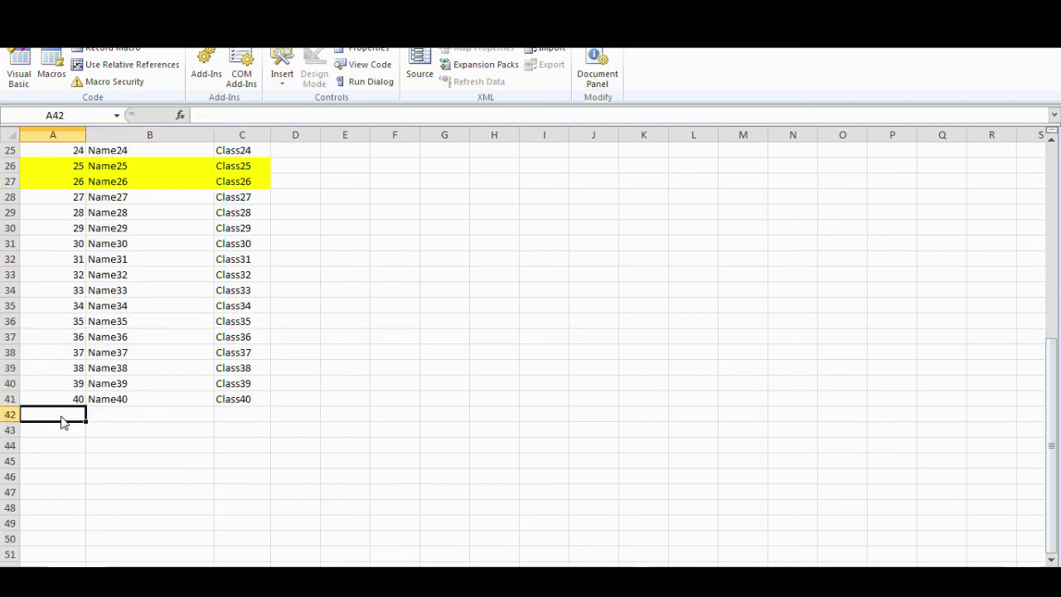
{"action": "right_click", "coordinate": [64, 423]}
{"action": "left_click", "coordinate": [97, 203]}
Step: Close file01 with Don't Save, discarding the pasted rows
{"action": "scroll", "coordinate": [222, 355], "scroll_direction": "up", "scroll_amount": 8}
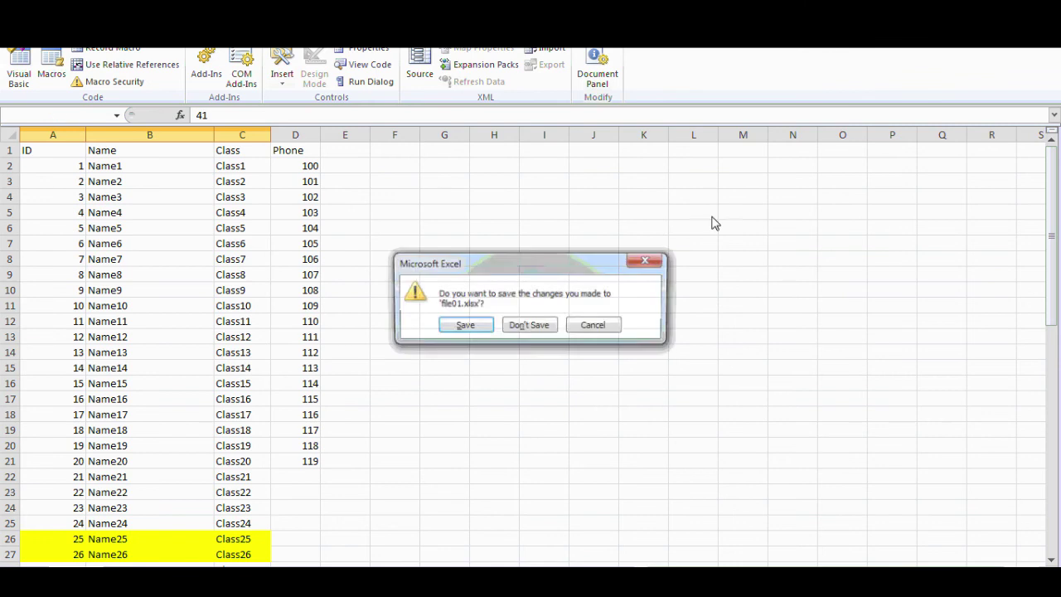
{"action": "left_click", "coordinate": [530, 326]}
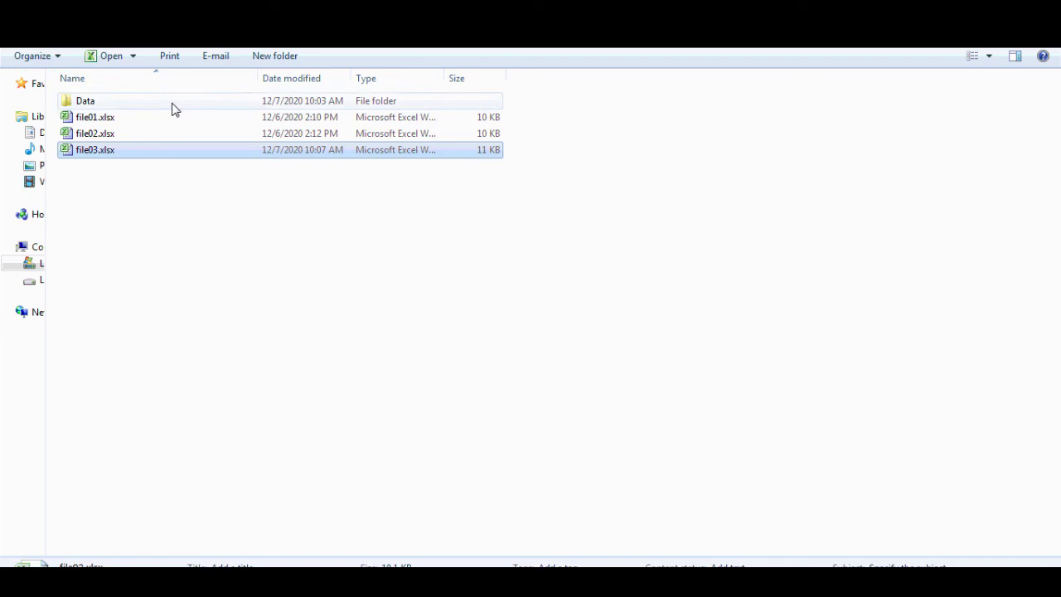
Step: Undo the deletion so file04–file10.xlsx reappear beside file01–file03 and the Data folder
{"action": "double_click", "coordinate": [155, 102]}
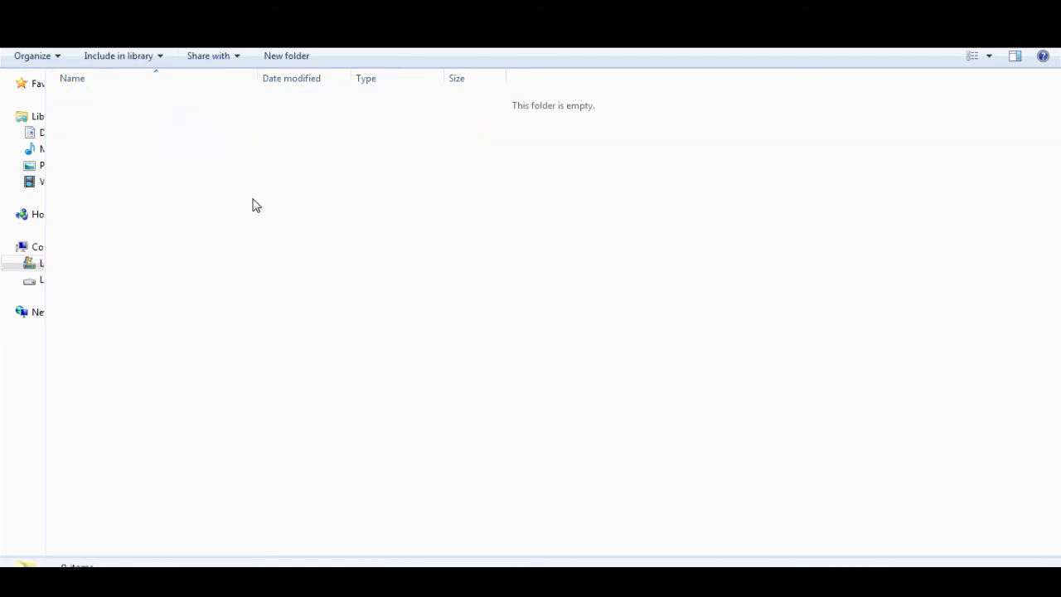
{"action": "key", "text": "alt+Left"}
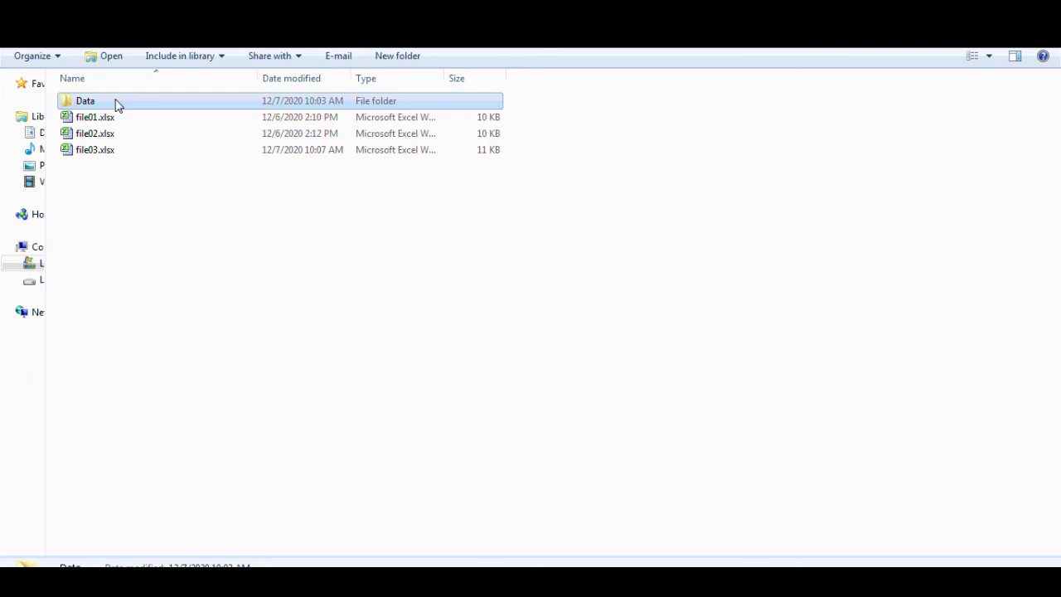
{"action": "right_click", "coordinate": [275, 240]}
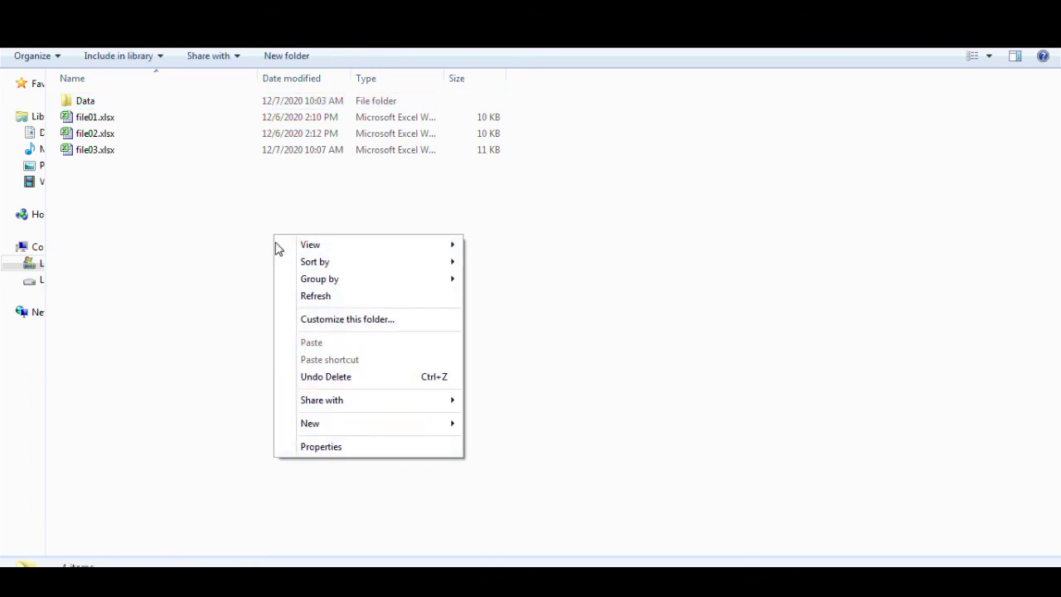
{"action": "left_click", "coordinate": [362, 377]}
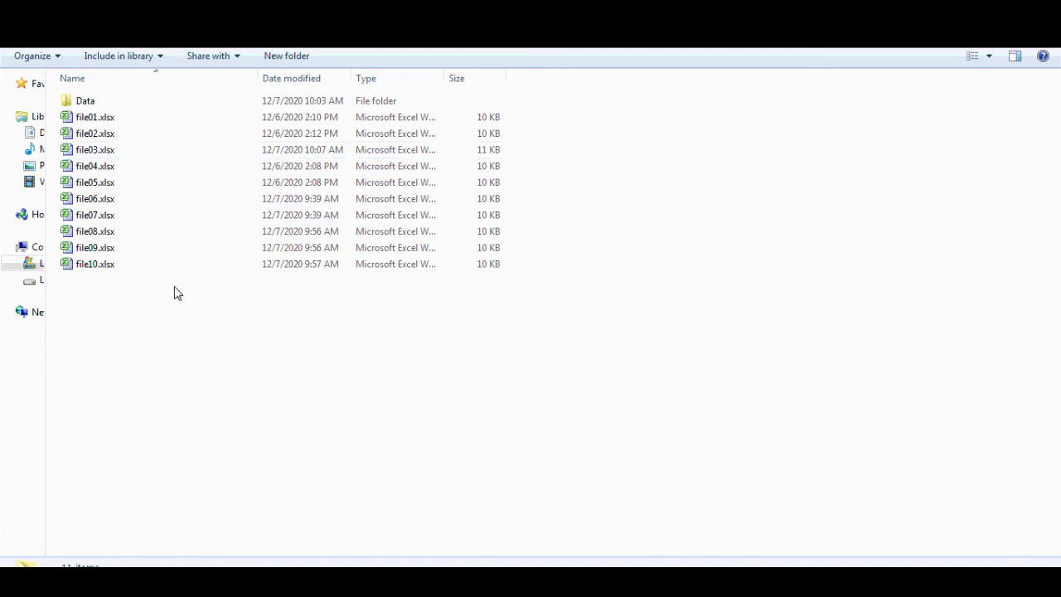
Step: Open file04.xlsx, fill row 13 (ID 72) blue, and close the workbook
{"action": "double_click", "coordinate": [112, 170]}
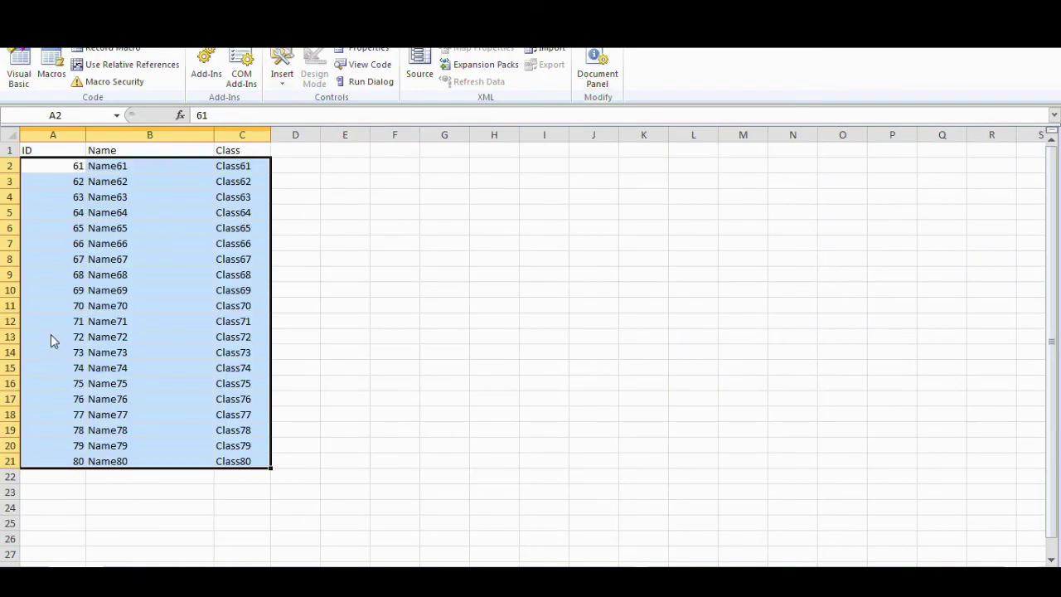
{"action": "left_click_drag", "start_coordinate": [51, 337], "coordinate": [222, 342]}
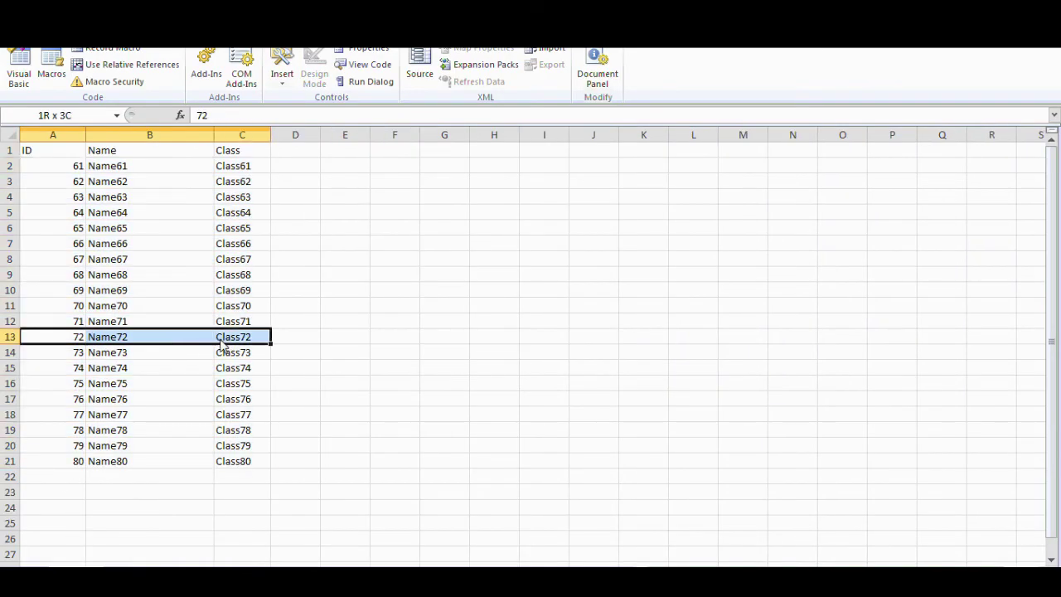
{"action": "right_click", "coordinate": [141, 345]}
{"action": "left_click", "coordinate": [213, 381]}
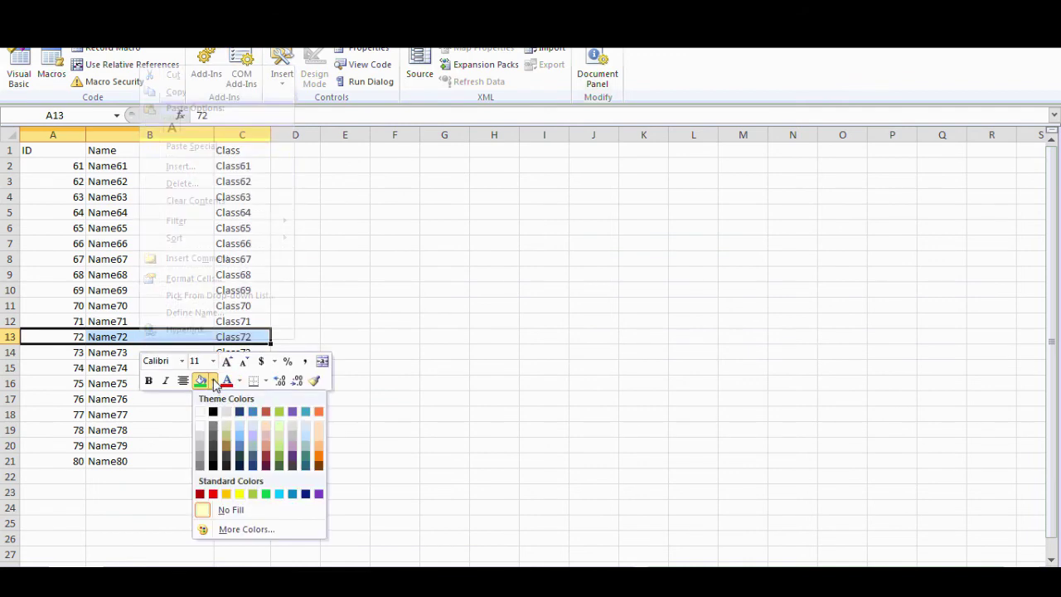
{"action": "left_click", "coordinate": [253, 412]}
{"action": "left_click", "coordinate": [444, 289]}
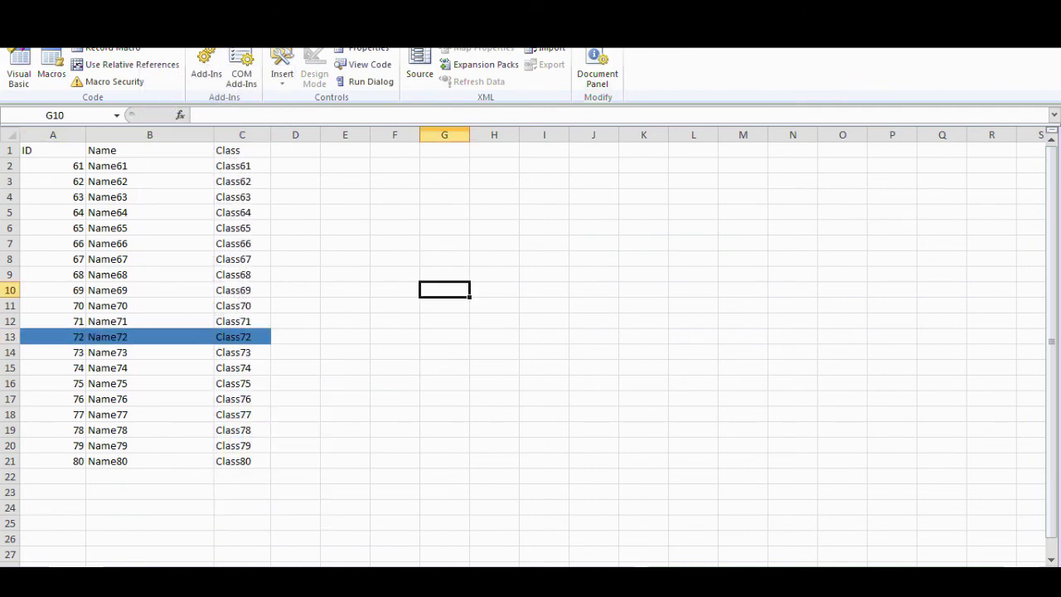
{"action": "key", "text": "ctrl+w"}
Step: Save file04's changes and check the workbooks holding IDs 81–100 and 101–120
{"action": "left_click", "coordinate": [457, 328]}
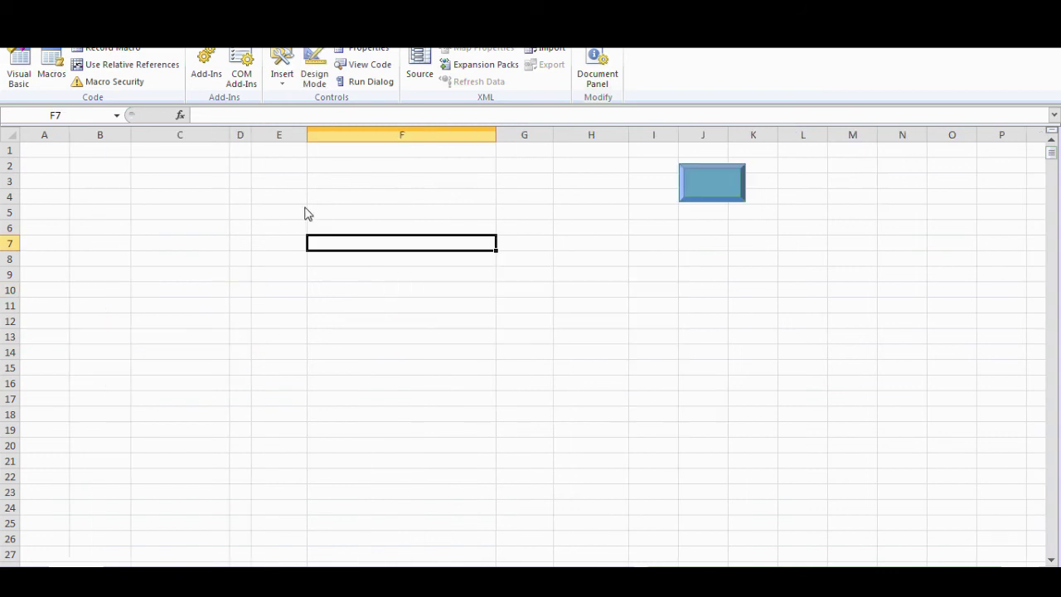
{"action": "key", "text": "alt+Tab"}
{"action": "key", "text": "alt+Tab"}
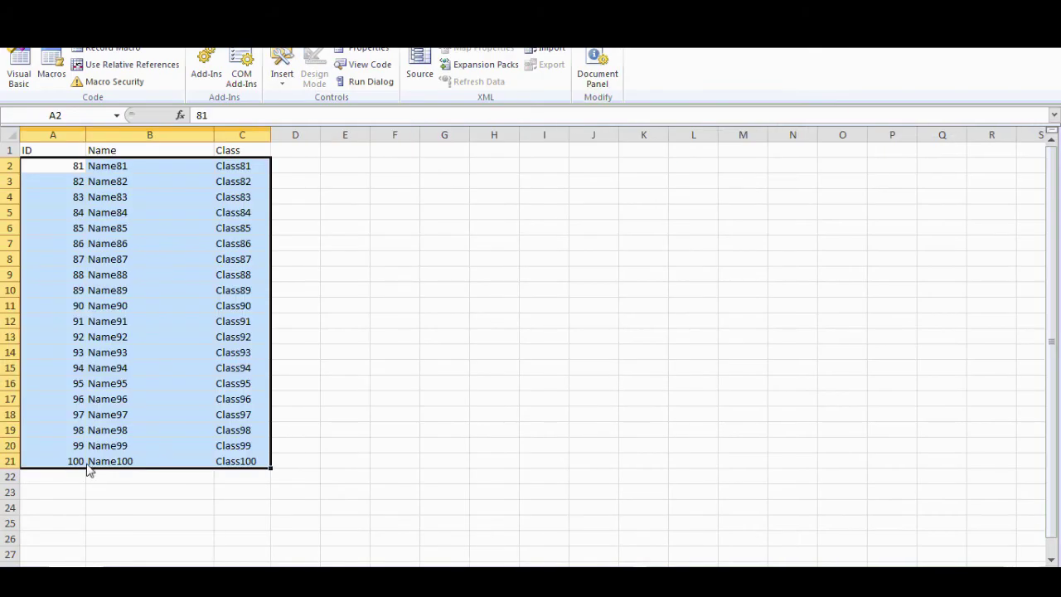
{"action": "key", "text": "alt+Tab"}
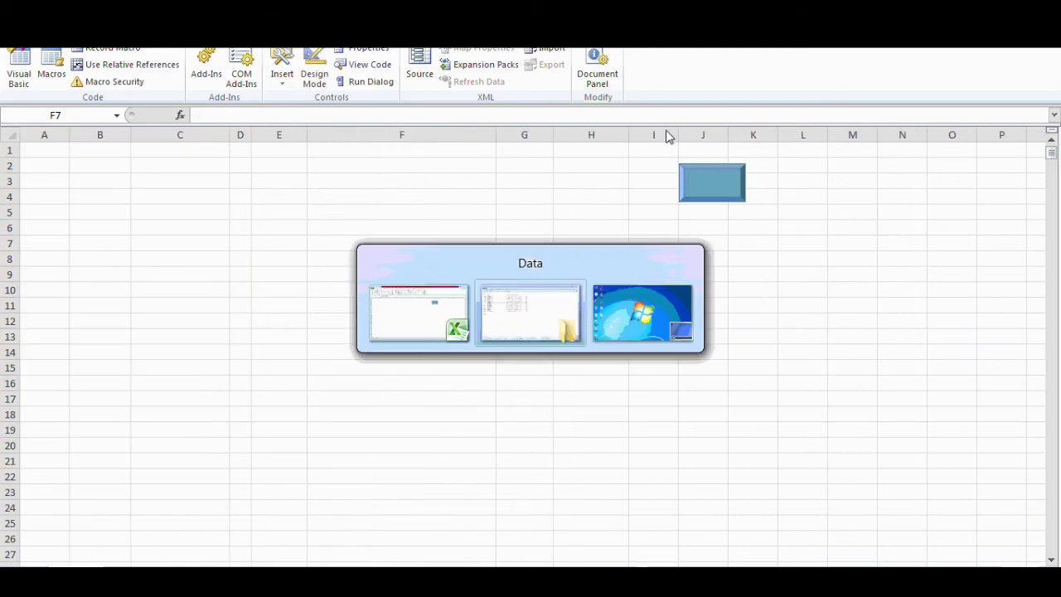
{"action": "double_click", "coordinate": [125, 201]}
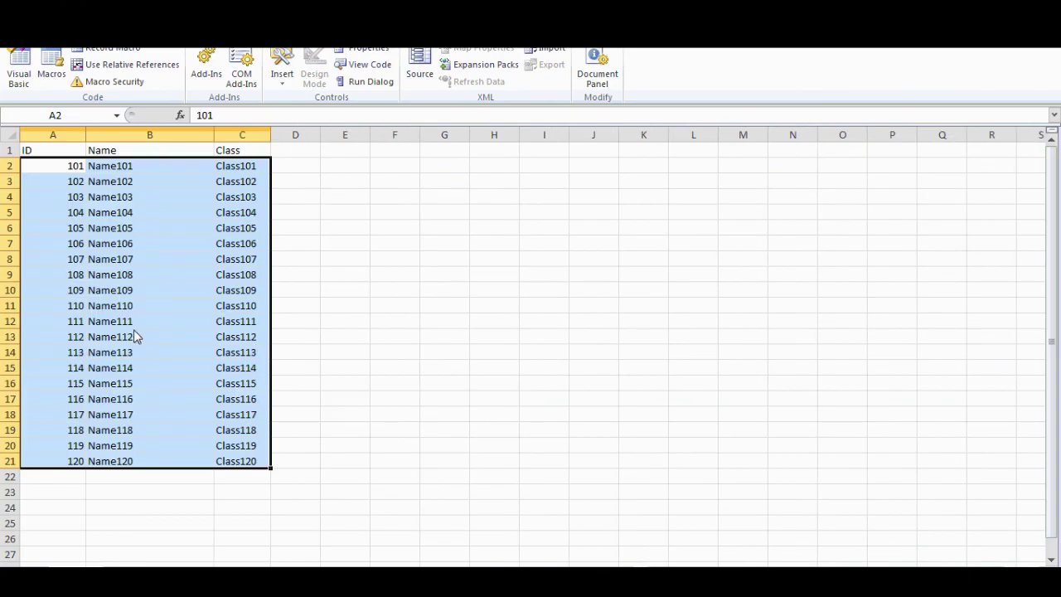
{"action": "key", "text": "alt+Tab"}
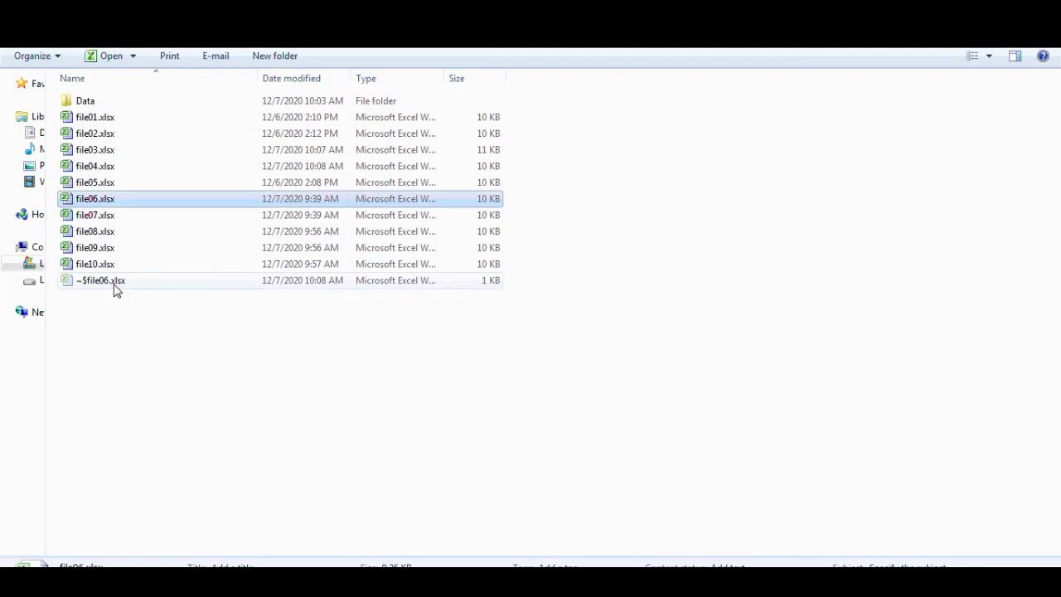
Step: Open file10.xlsx, make row 11 (ID 190) red text, and close it
{"action": "double_click", "coordinate": [104, 272]}
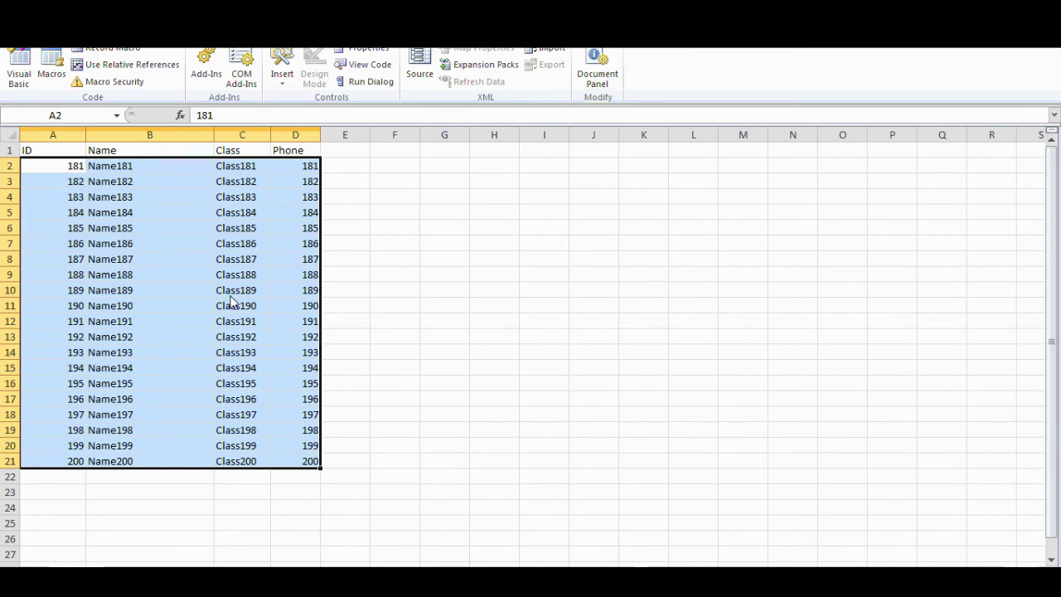
{"action": "left_click_drag", "start_coordinate": [60, 307], "coordinate": [342, 311]}
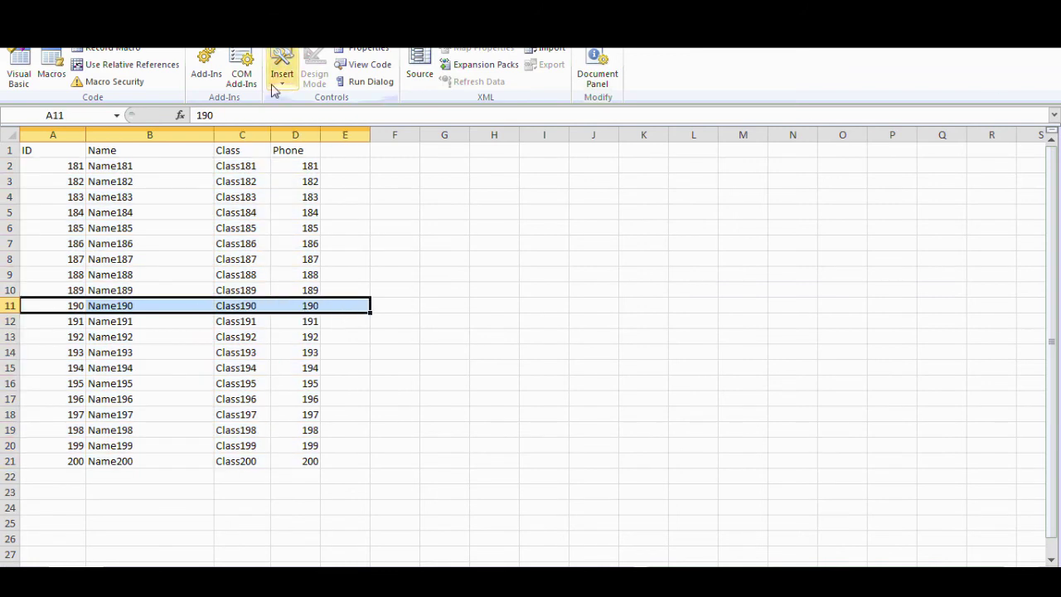
{"action": "right_click", "coordinate": [162, 305]}
{"action": "left_click", "coordinate": [248, 284]}
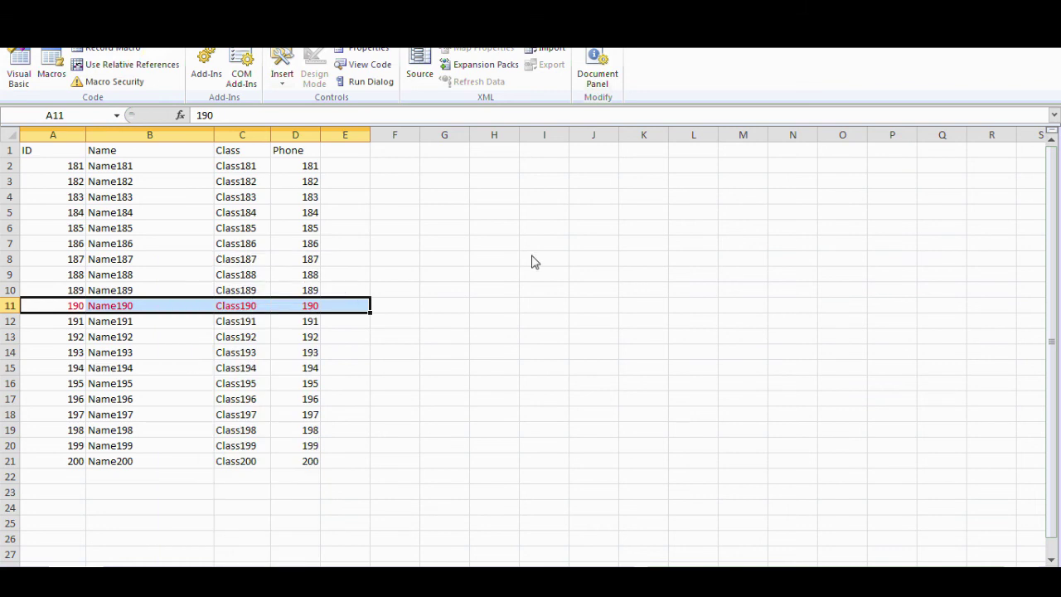
{"action": "left_click", "coordinate": [535, 260]}
{"action": "key", "text": "alt+F4"}
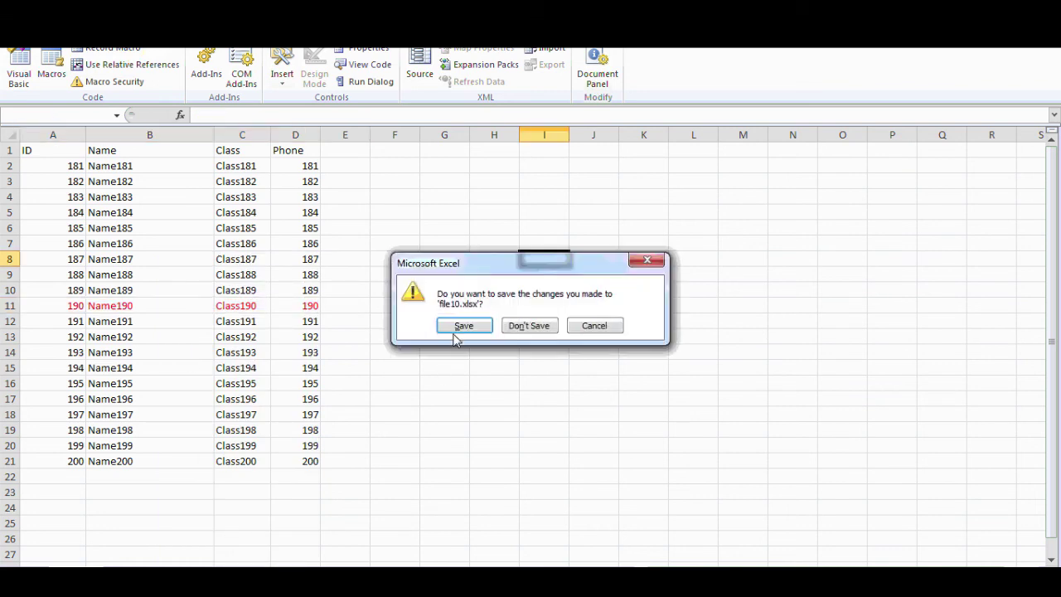
Step: Save file10.xlsx with its red row as it closes
{"action": "left_click", "coordinate": [458, 326]}
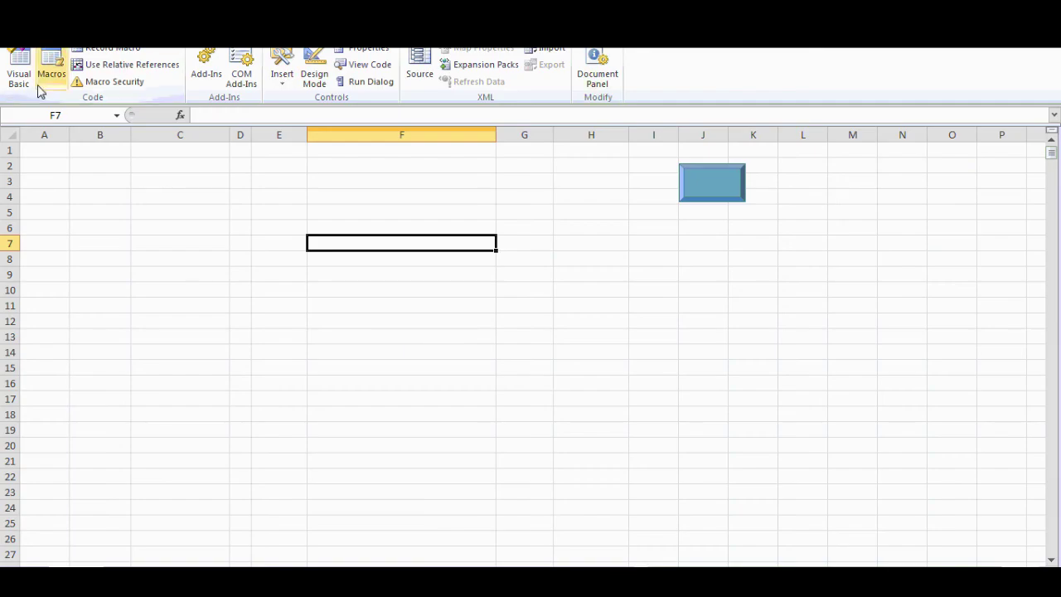
{"action": "left_click", "coordinate": [25, 73]}
{"action": "scroll", "coordinate": [340, 201], "scroll_direction": "up", "scroll_amount": 10}
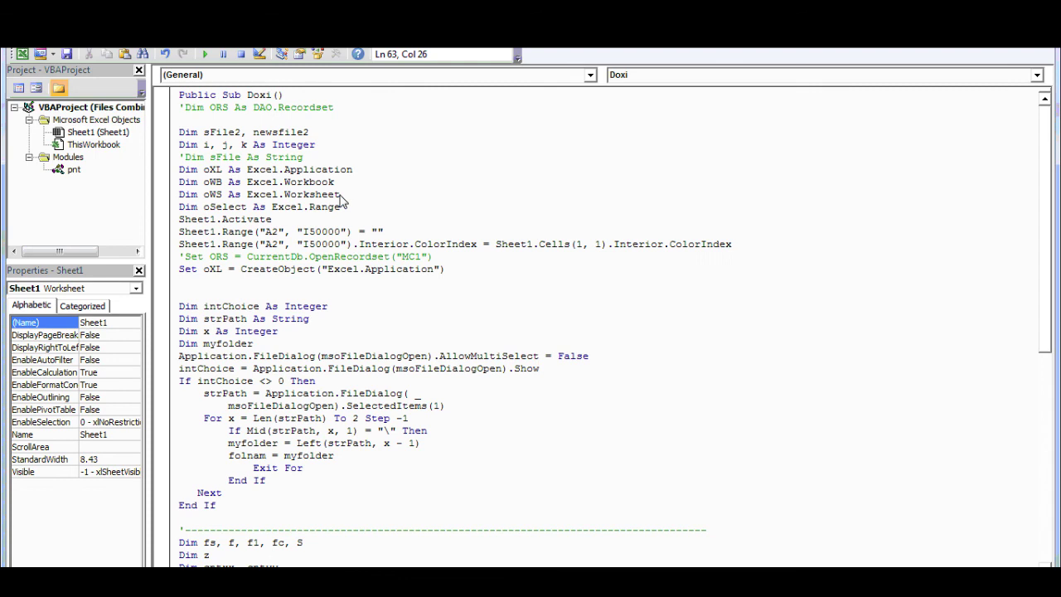
{"action": "double_click", "coordinate": [83, 170]}
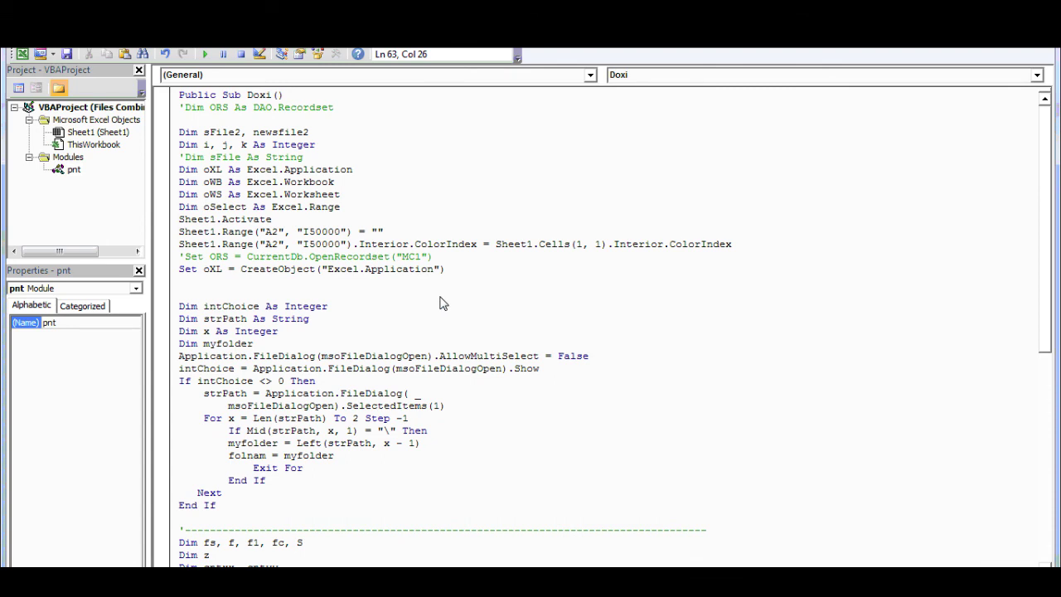
{"action": "key", "text": "alt+F11"}
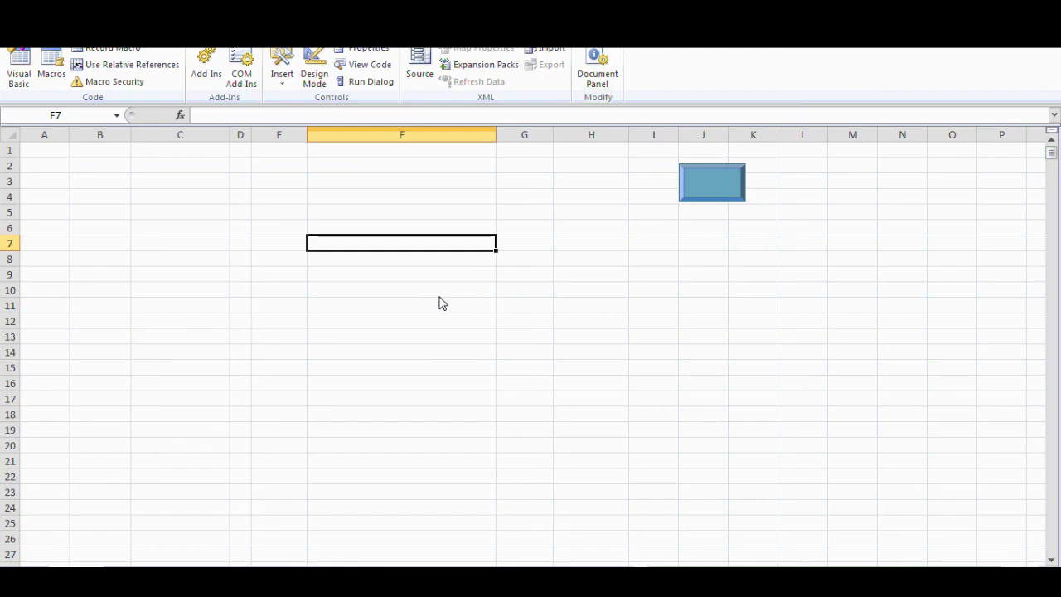
Step: Run the blue macro button and pick file01.xlsx to consolidate the folder's workbooks into columns A–D
{"action": "left_click", "coordinate": [711, 195]}
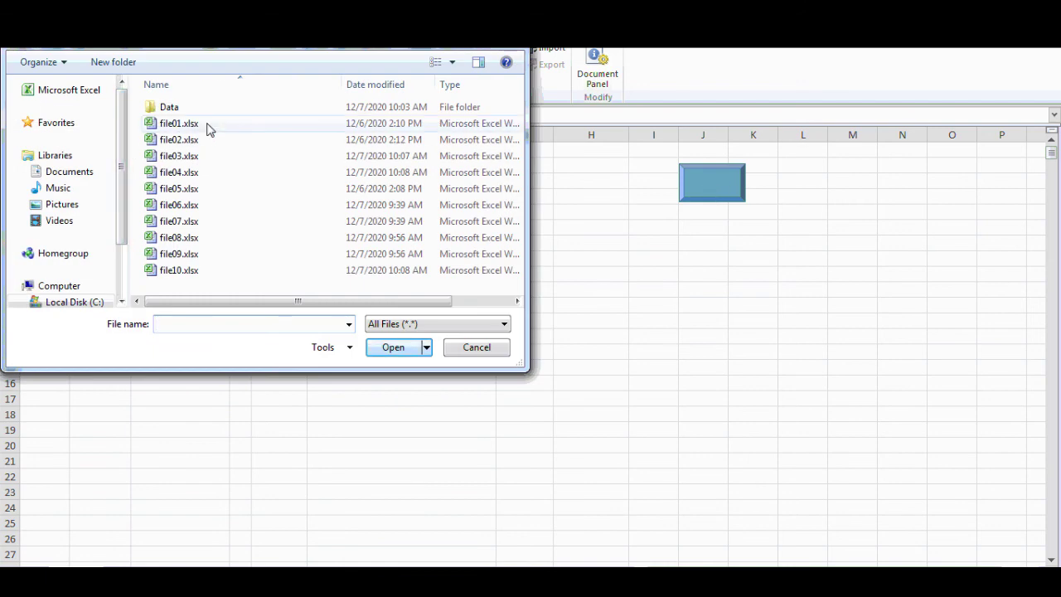
{"action": "double_click", "coordinate": [209, 126]}
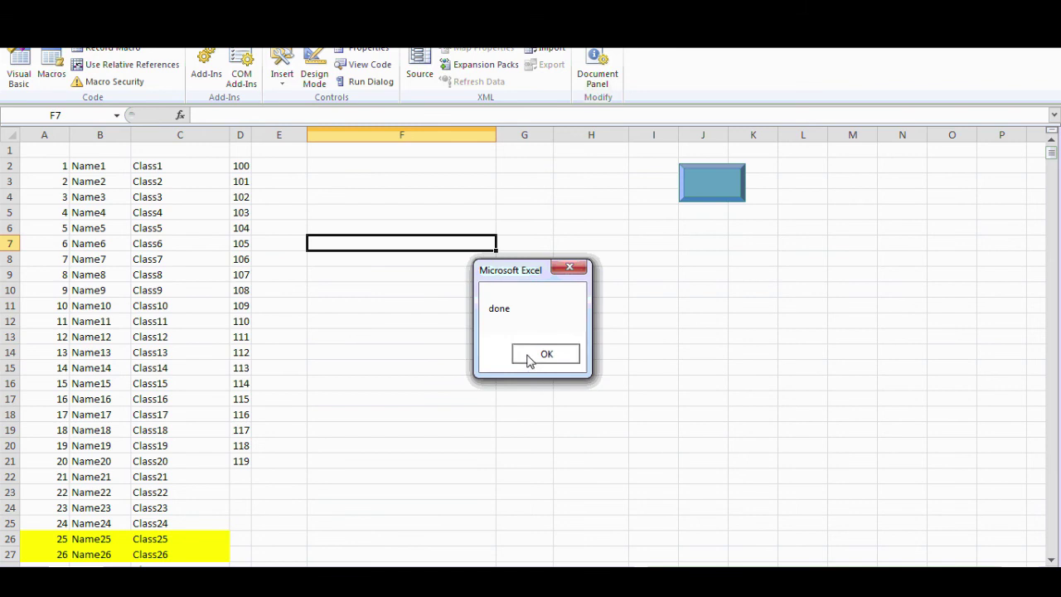
Step: Dismiss the done message and scroll down through the merged list to ID 200 in row 201
{"action": "left_click", "coordinate": [528, 357]}
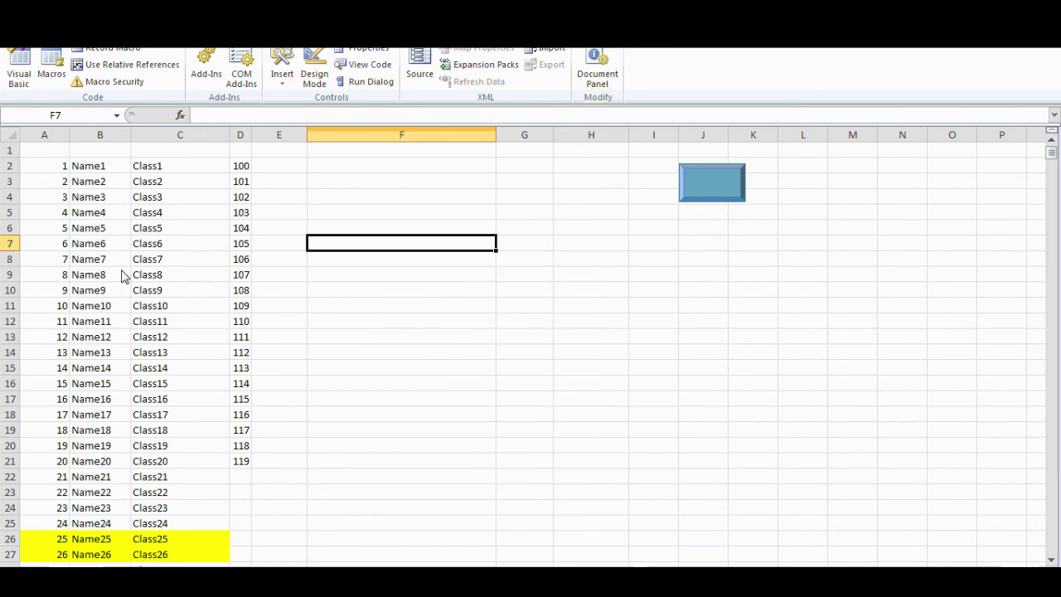
{"action": "scroll", "coordinate": [124, 274], "scroll_direction": "down", "scroll_amount": 10}
{"action": "scroll", "coordinate": [124, 275], "scroll_direction": "up", "scroll_amount": 5}
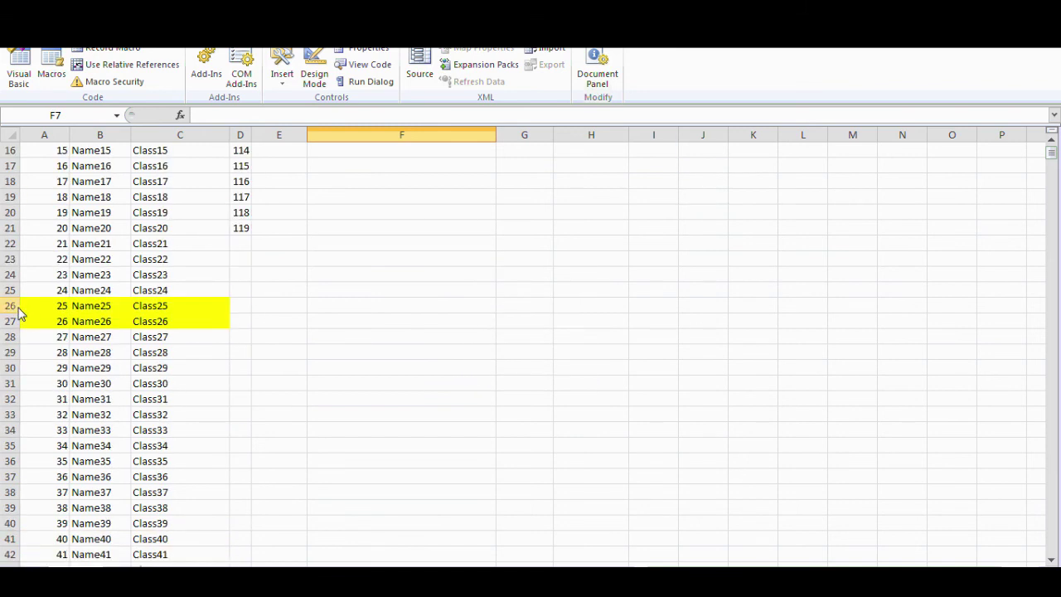
{"action": "left_click_drag", "start_coordinate": [38, 307], "coordinate": [190, 320]}
{"action": "scroll", "coordinate": [190, 320], "scroll_direction": "down", "scroll_amount": 6}
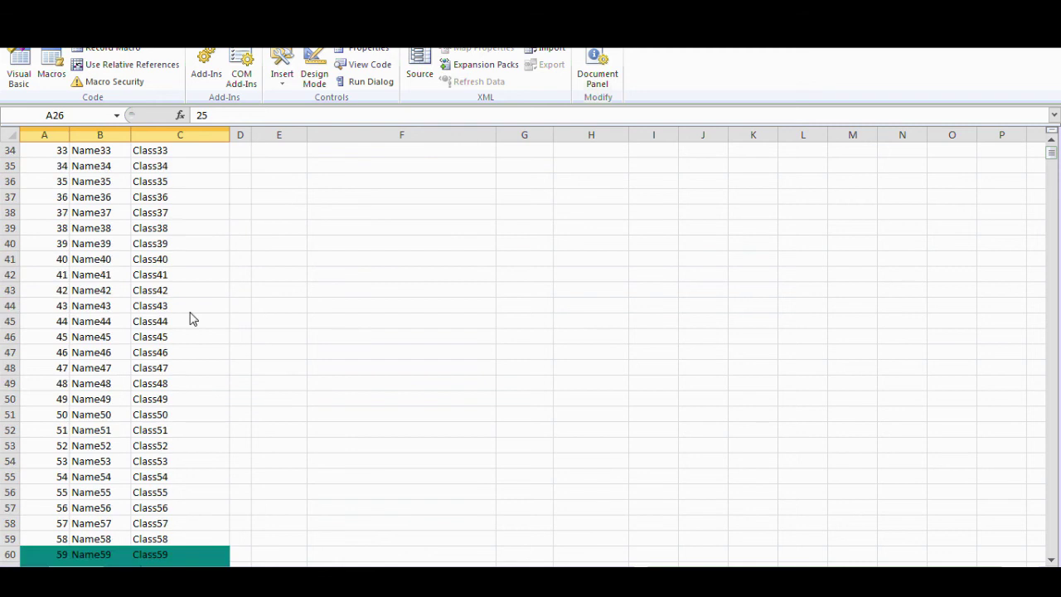
{"action": "scroll", "coordinate": [190, 321], "scroll_direction": "down", "scroll_amount": 4}
{"action": "scroll", "coordinate": [142, 359], "scroll_direction": "down", "scroll_amount": 15}
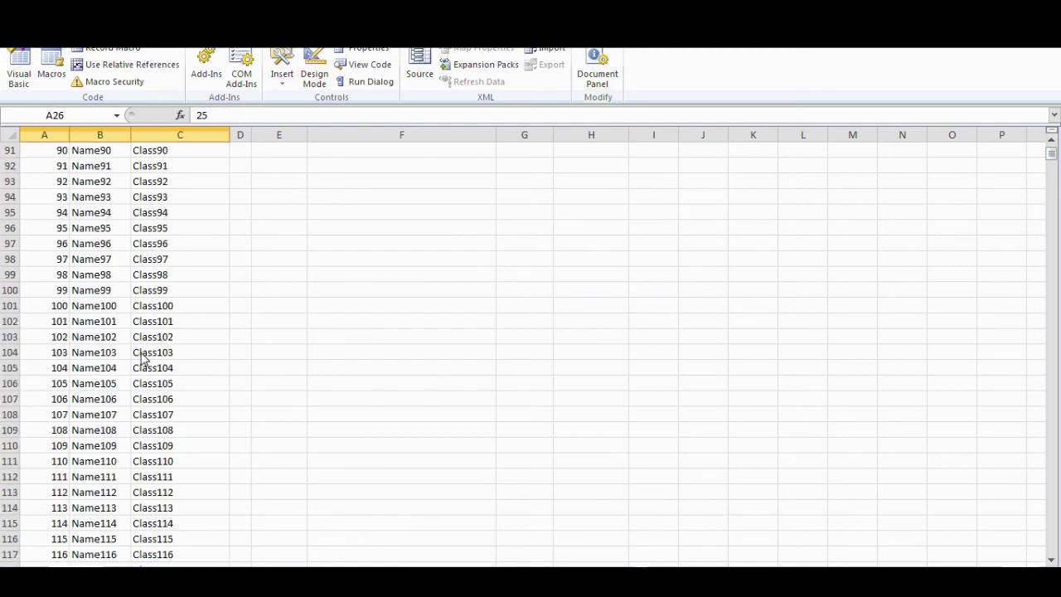
{"action": "scroll", "coordinate": [142, 359], "scroll_direction": "down", "scroll_amount": 20}
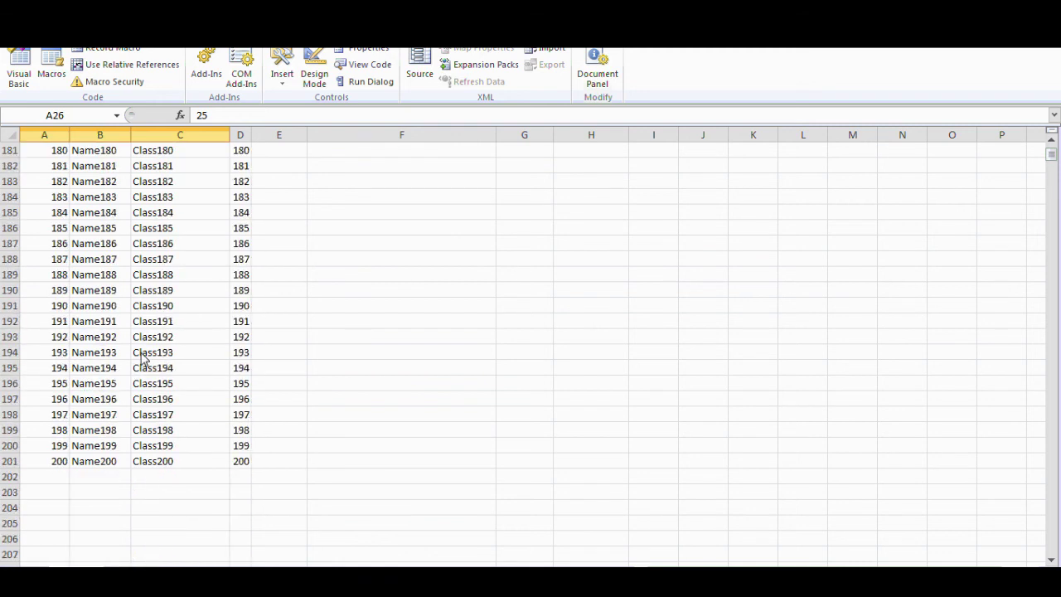
{"action": "scroll", "coordinate": [142, 360], "scroll_direction": "down", "scroll_amount": 4}
Step: Return to the top of the consolidated list and reopen the Visual Basic Editor
{"action": "left_click_drag", "start_coordinate": [51, 277], "coordinate": [230, 283]}
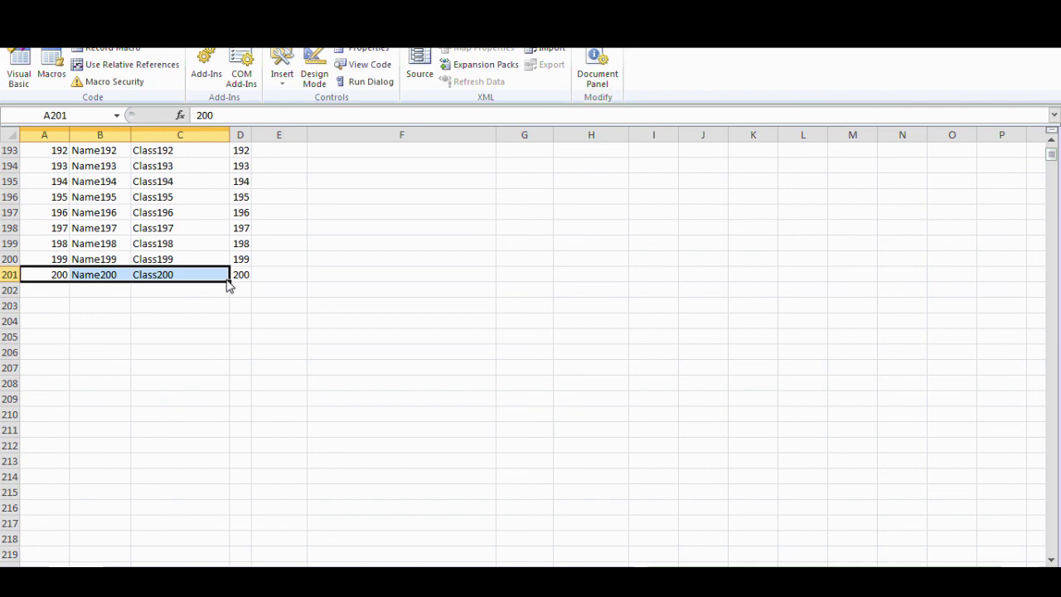
{"action": "scroll", "coordinate": [233, 290], "scroll_direction": "up", "scroll_amount": 15}
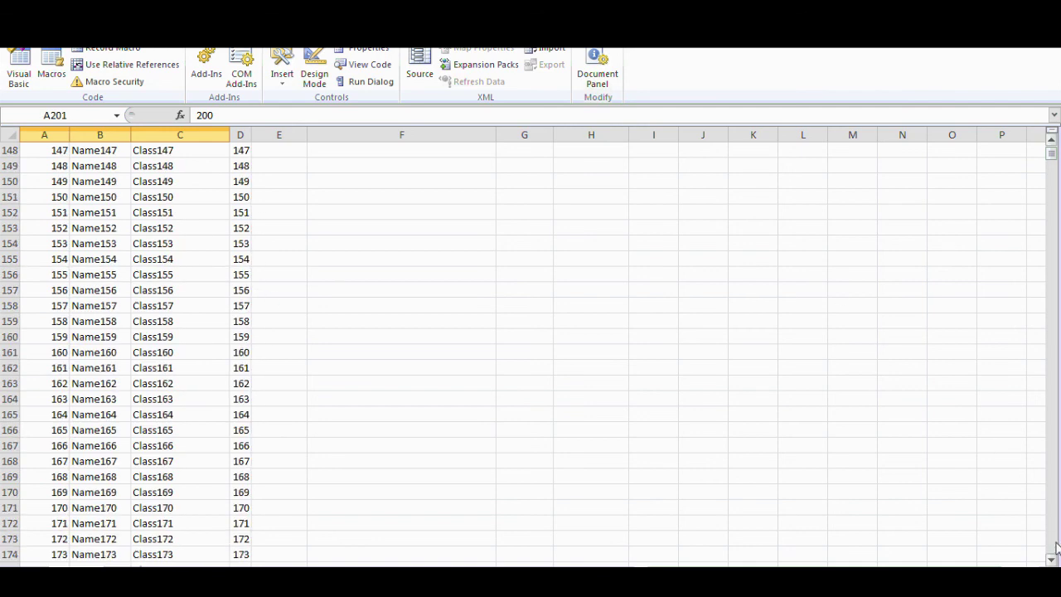
{"action": "left_click_drag", "start_coordinate": [1054, 156], "coordinate": [1056, 144]}
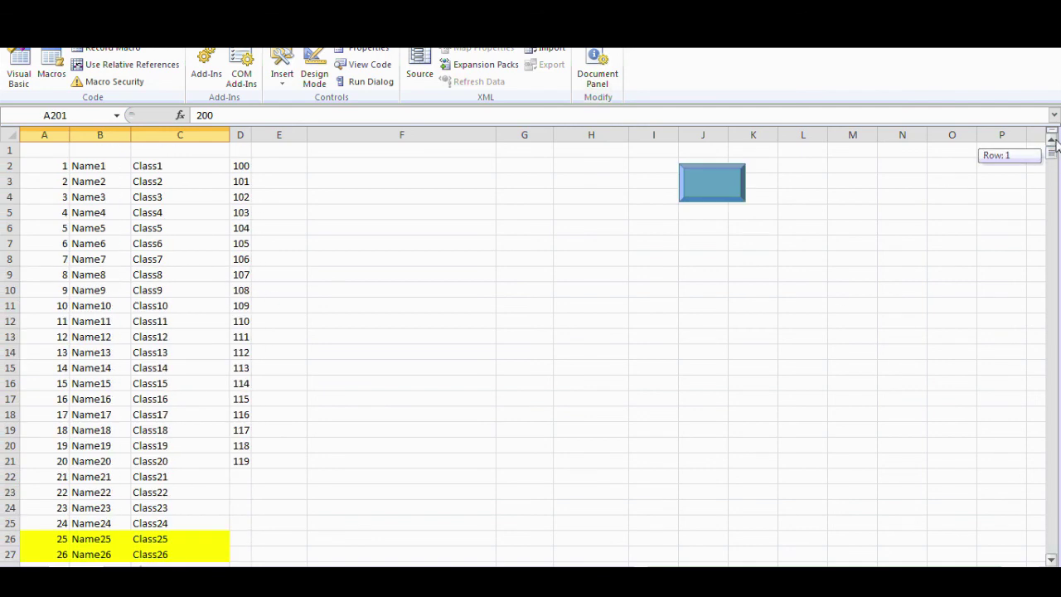
{"action": "left_click", "coordinate": [19, 68]}
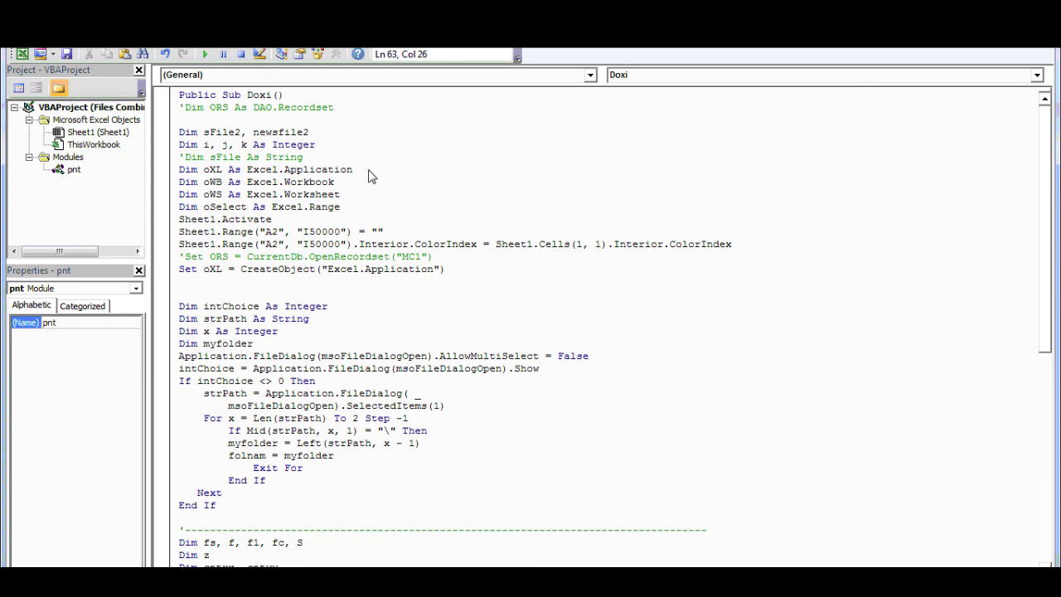
Step: Scroll the Doxi module down to the loop copying each workbook's cell values and fill colours
{"action": "scroll", "coordinate": [371, 176], "scroll_direction": "down", "scroll_amount": 5}
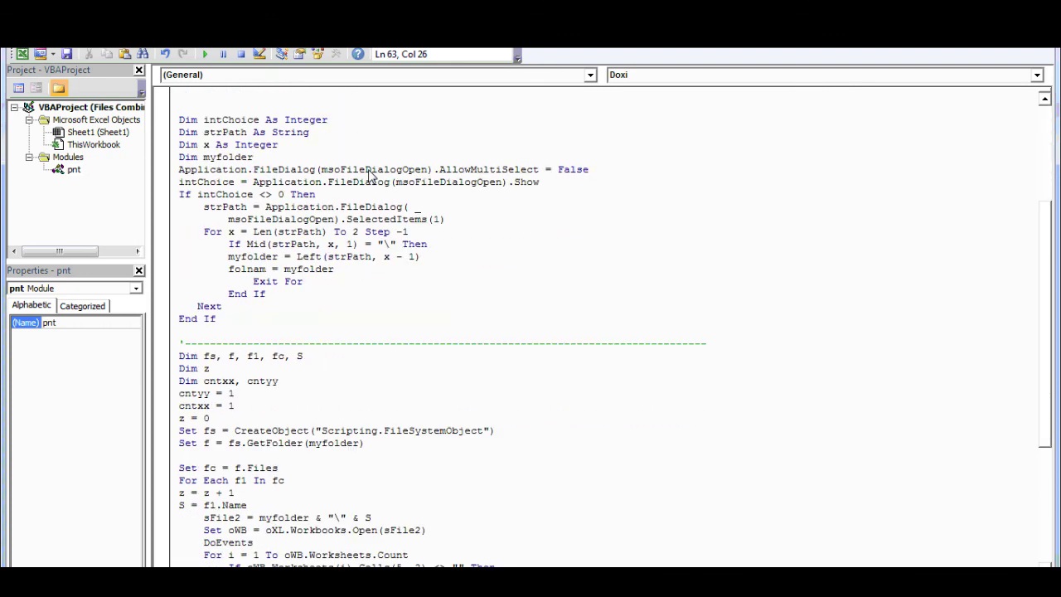
{"action": "scroll", "coordinate": [371, 176], "scroll_direction": "down", "scroll_amount": 6}
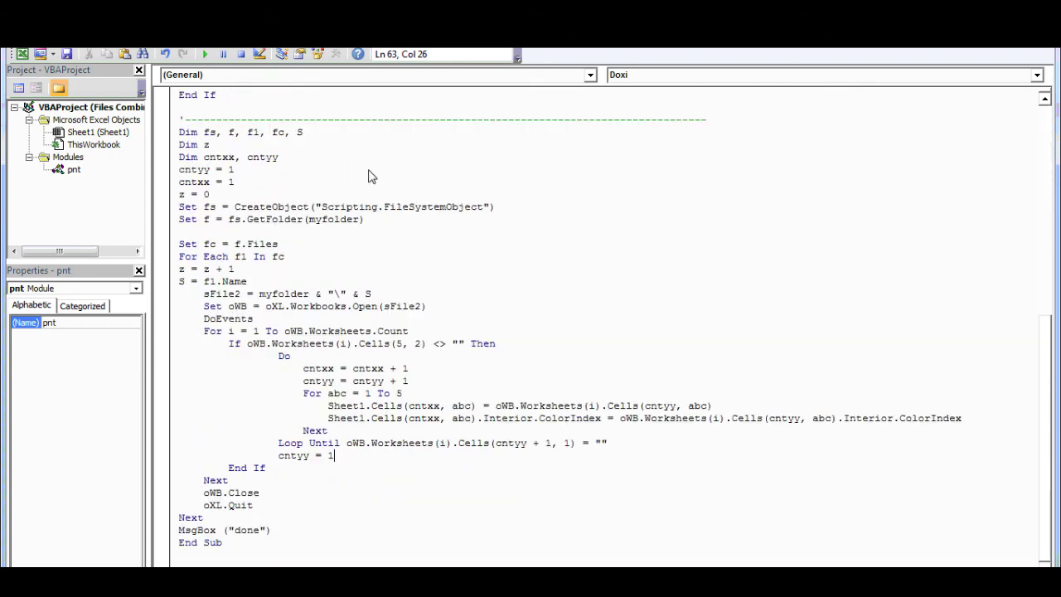